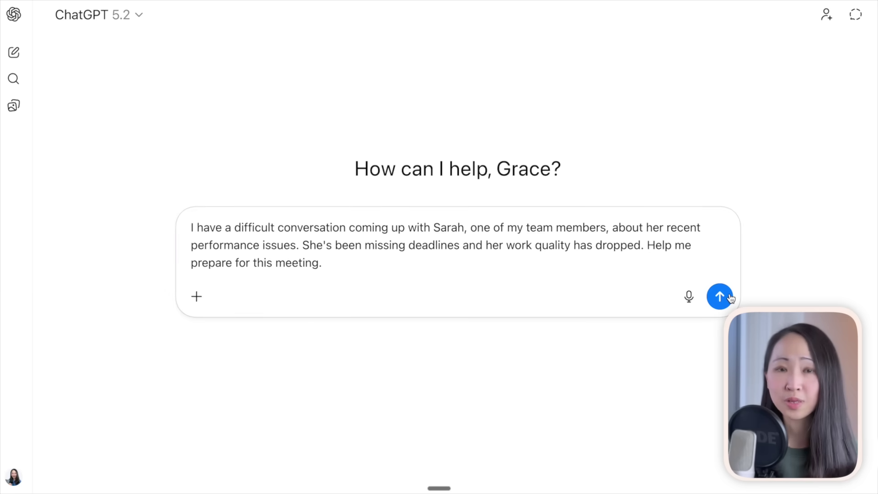
In a fresh chat, send a detailed team-member prompt requesting 5–7 talking points for 30 minutes.
{"action": "scroll", "coordinate": [751, 243], "scroll_direction": "down", "scroll_amount": 5}
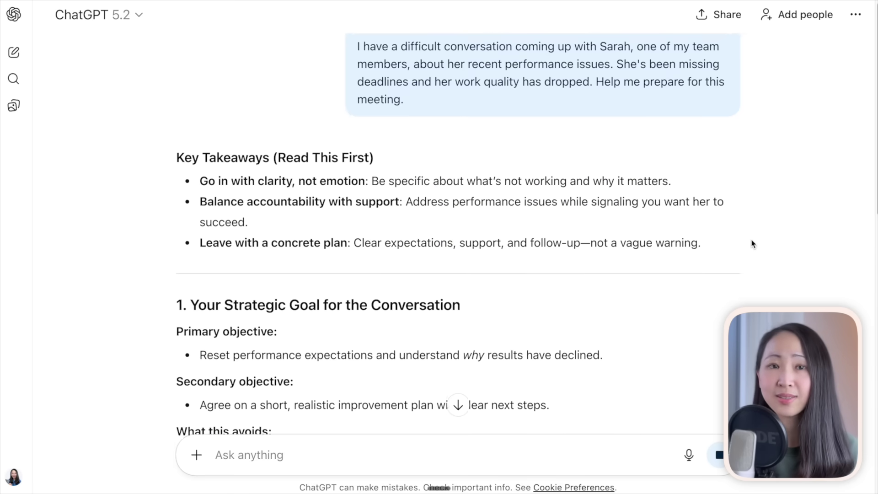
{"action": "scroll", "coordinate": [713, 311], "scroll_direction": "down", "scroll_amount": 2}
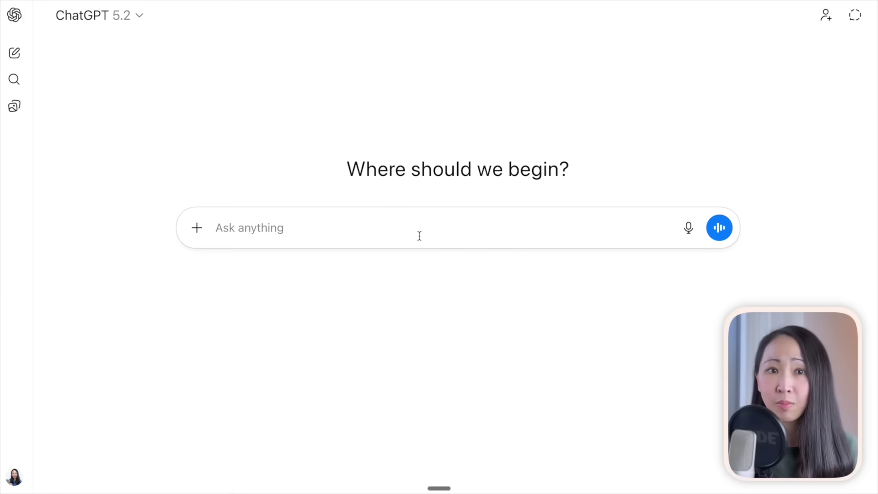
{"action": "type", "text": "Help me prepare talking points for a 30-minute performance conversation with Sarah, one of my team members. She has been with us for 2 years and was previously a strong performer. In the last 4 months, she missed project deadlines and was less responsive in team communications. She mentioned family stress in passing last month. I want to understand what's going on and figure out how to support her while being clear about what needs to change. I don't want to lose her if we can work through this. Output as 5-7 talking point structure, with specific examples and open questions."}
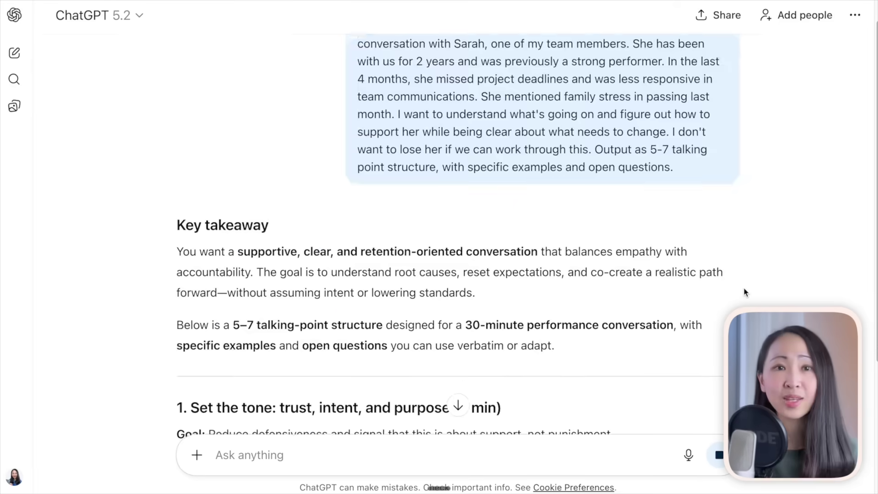
{"action": "scroll", "coordinate": [745, 293], "scroll_direction": "down", "scroll_amount": 7}
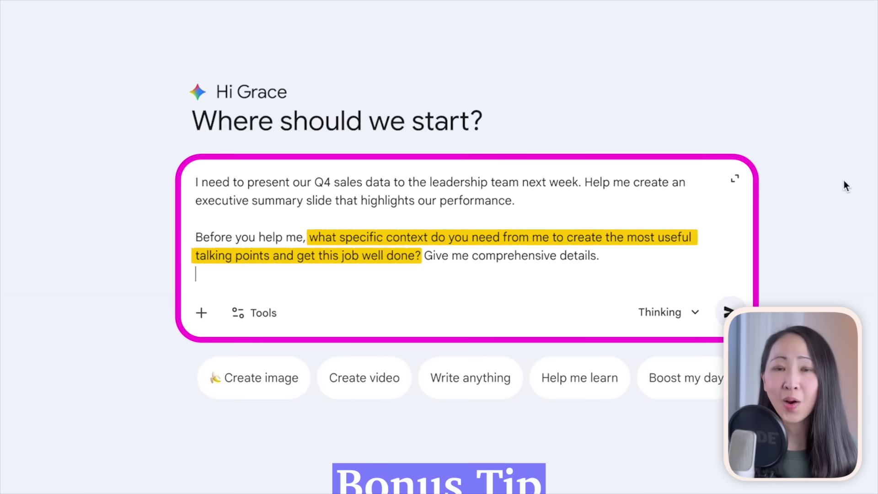
Send the Q4 executive summary prompt and review Gemini's list: core metrics, drivers and detractors, narrative.
{"action": "key", "text": "Return"}
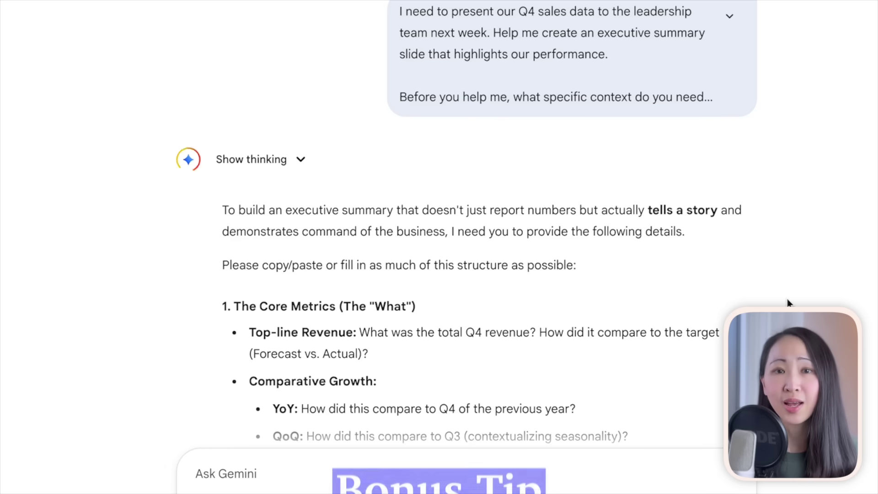
{"action": "scroll", "coordinate": [788, 304], "scroll_direction": "down", "scroll_amount": 3}
{"action": "scroll", "coordinate": [788, 302], "scroll_direction": "down", "scroll_amount": 8}
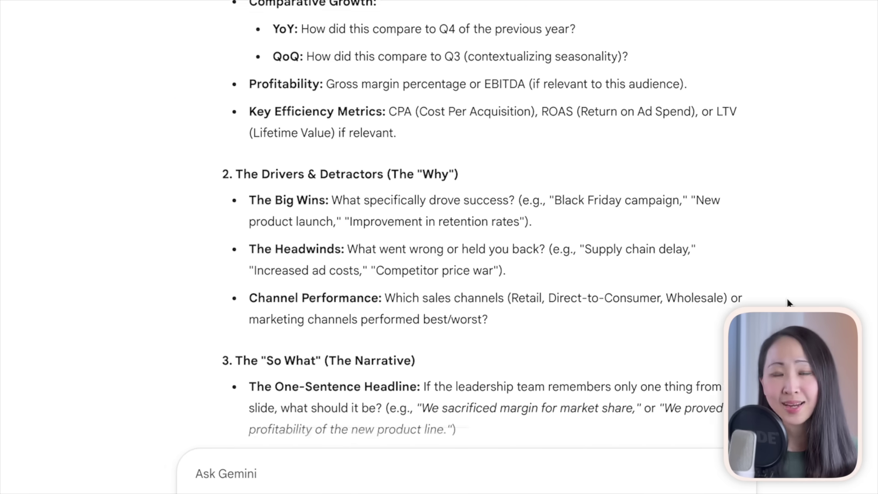
{"action": "scroll", "coordinate": [792, 300], "scroll_direction": "down", "scroll_amount": 8}
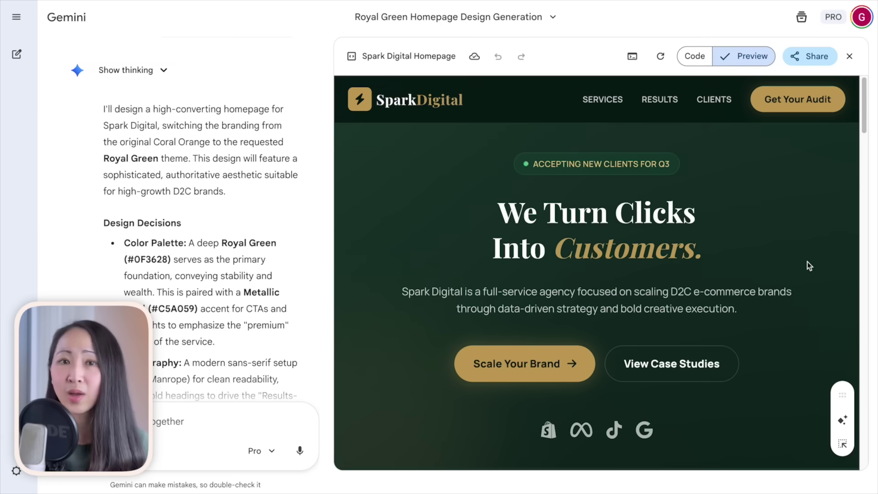
Attach two landing-page examples and regenerate the Spark Digital homepage in black-and-gold editorial style.
{"action": "scroll", "coordinate": [807, 261], "scroll_direction": "down", "scroll_amount": 9}
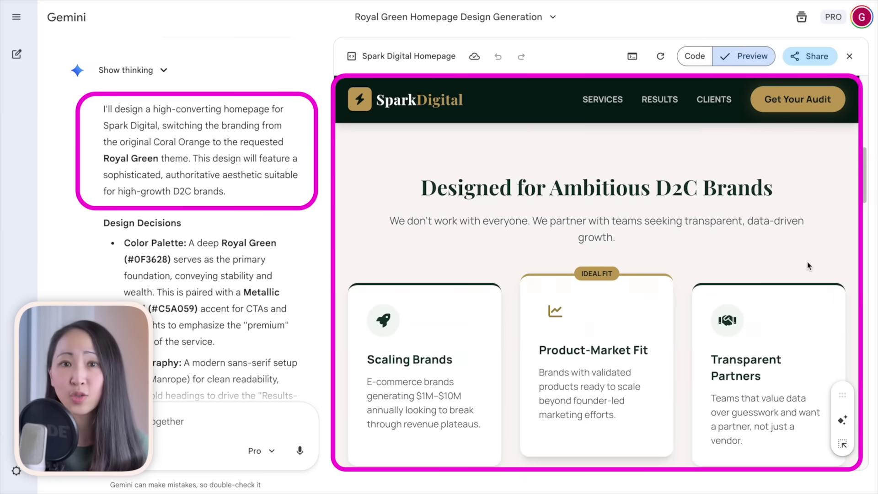
{"action": "scroll", "coordinate": [807, 262], "scroll_direction": "down", "scroll_amount": 12}
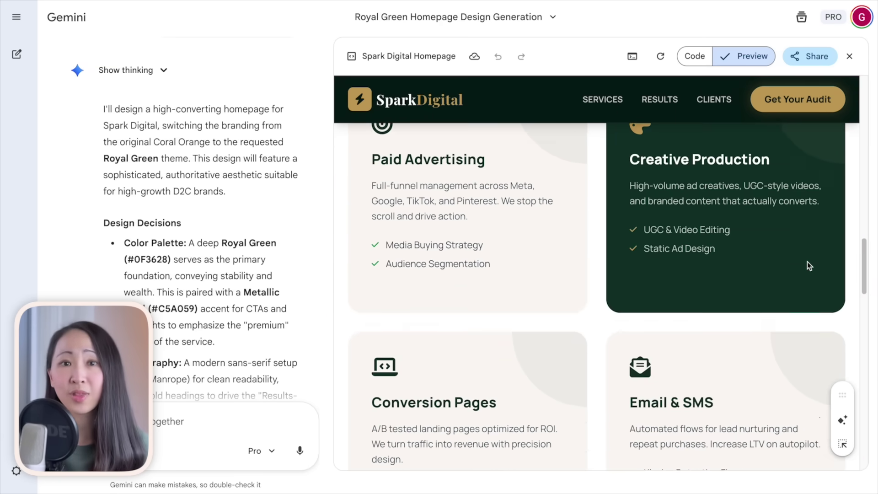
{"action": "scroll", "coordinate": [808, 265], "scroll_direction": "down", "scroll_amount": 10}
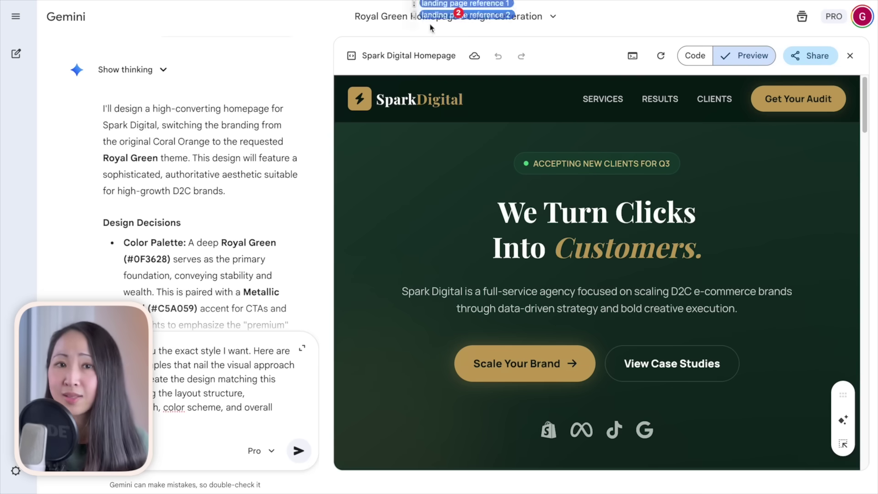
{"action": "left_click_drag", "start_coordinate": [430, 28], "coordinate": [184, 417]}
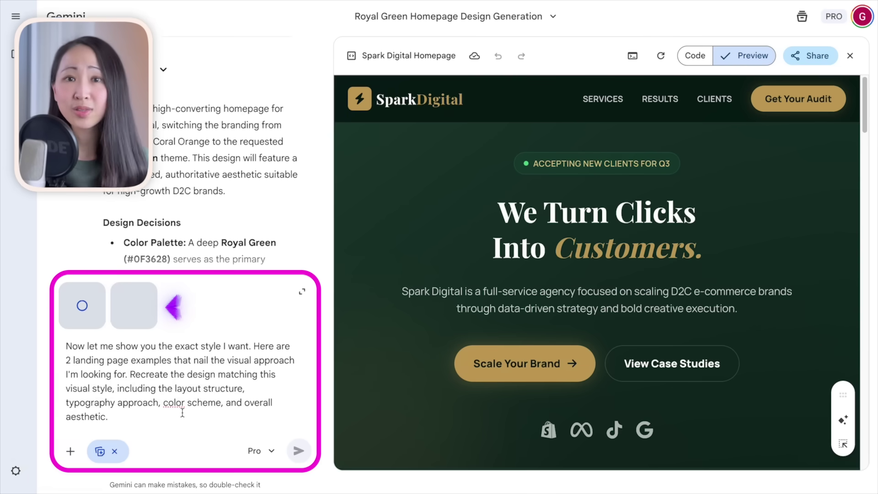
{"action": "key", "text": "Return"}
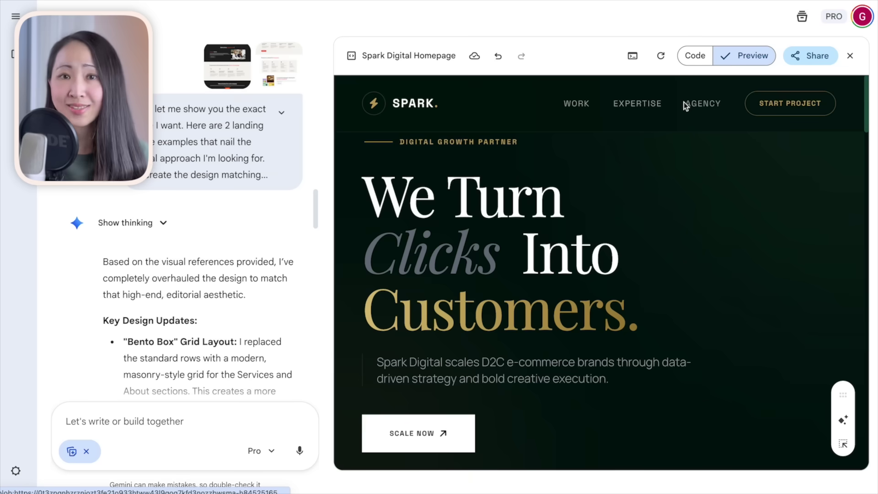
{"action": "scroll", "coordinate": [682, 274], "scroll_direction": "down", "scroll_amount": 5}
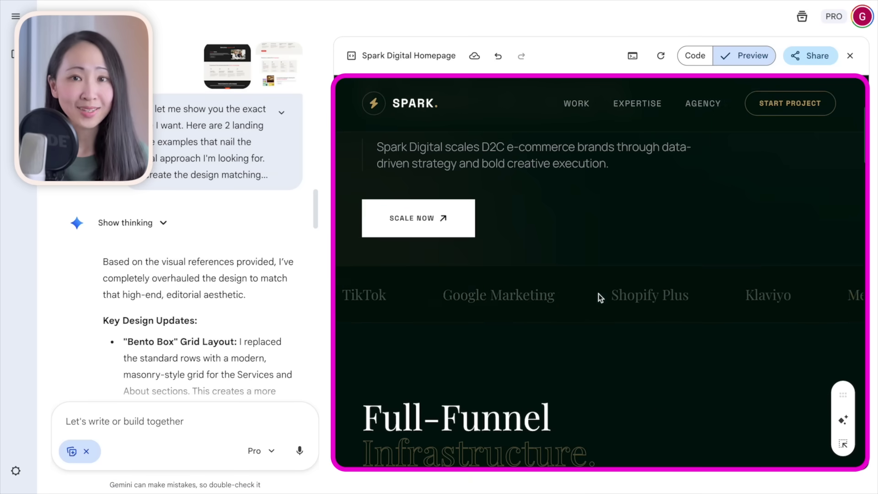
{"action": "scroll", "coordinate": [637, 353], "scroll_direction": "down", "scroll_amount": 6}
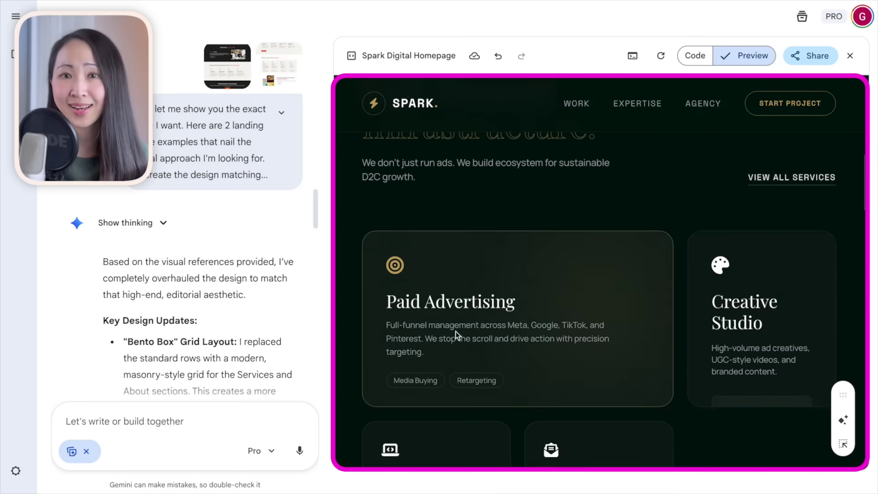
{"action": "scroll", "coordinate": [536, 320], "scroll_direction": "down", "scroll_amount": 4}
{"action": "scroll", "coordinate": [727, 383], "scroll_direction": "down", "scroll_amount": 1}
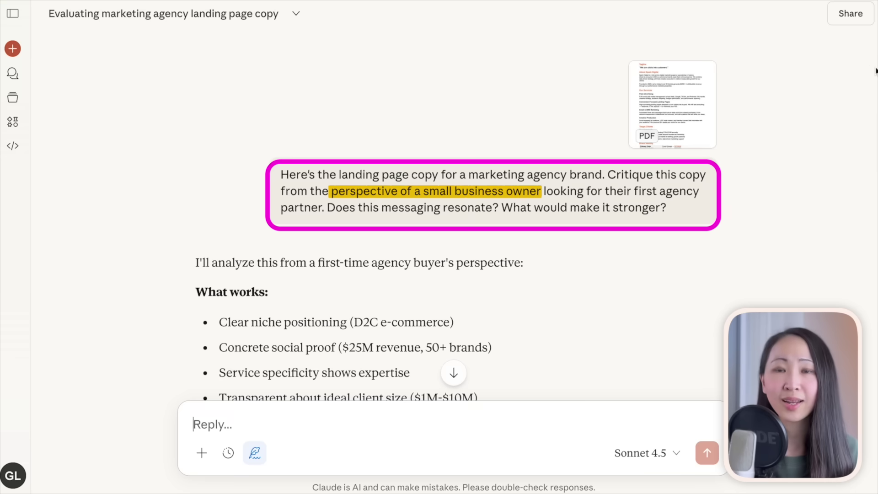
Scroll through Claude's small-business and enterprise-buyer critiques of the landing page copy.
{"action": "scroll", "coordinate": [876, 71], "scroll_direction": "down", "scroll_amount": 5}
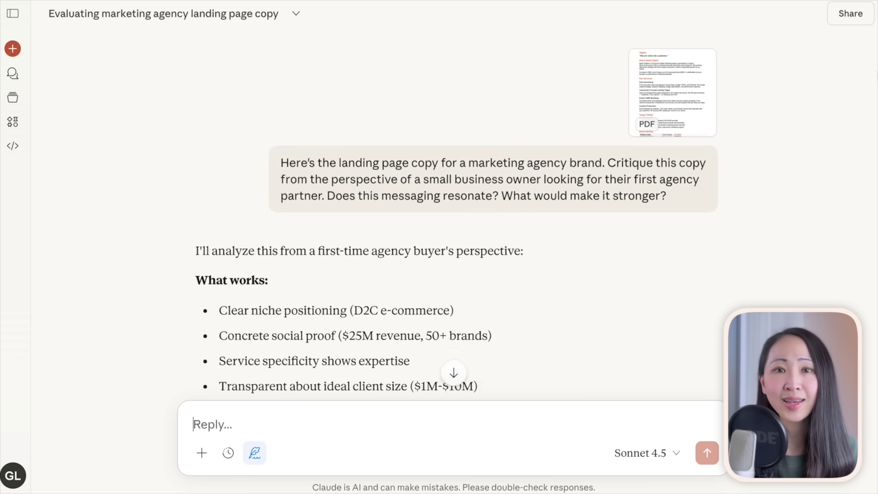
{"action": "scroll", "coordinate": [439, 229], "scroll_direction": "down", "scroll_amount": 10}
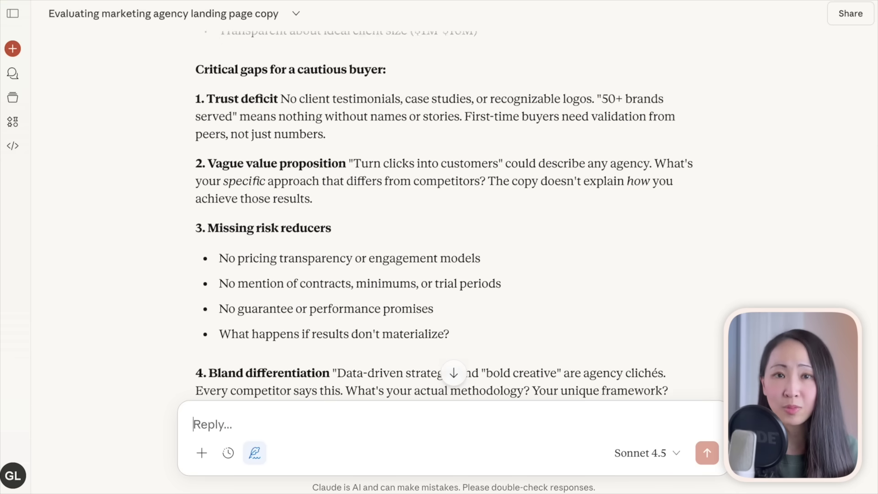
{"action": "scroll", "coordinate": [439, 229], "scroll_direction": "down", "scroll_amount": 2}
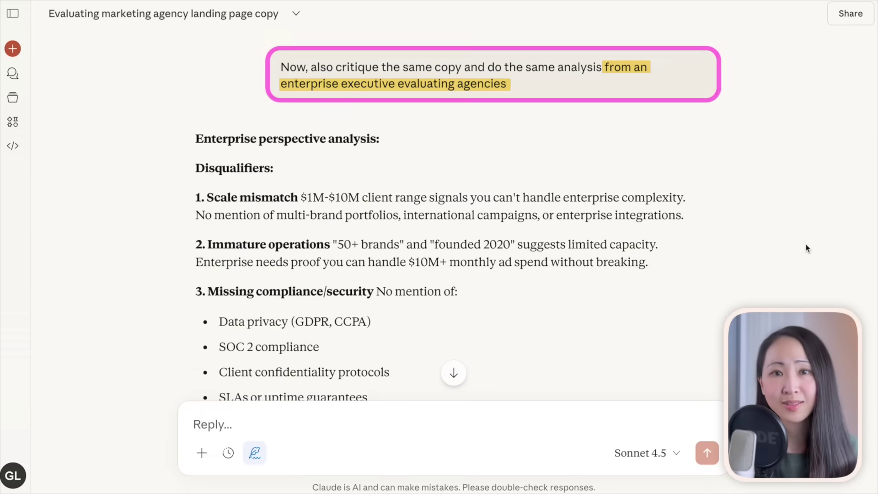
{"action": "scroll", "coordinate": [807, 248], "scroll_direction": "down", "scroll_amount": 5}
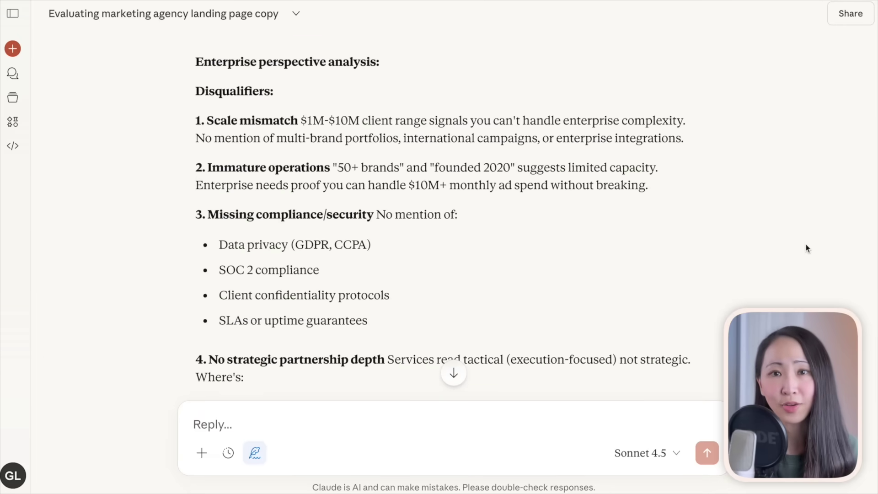
{"action": "scroll", "coordinate": [807, 248], "scroll_direction": "down", "scroll_amount": 8}
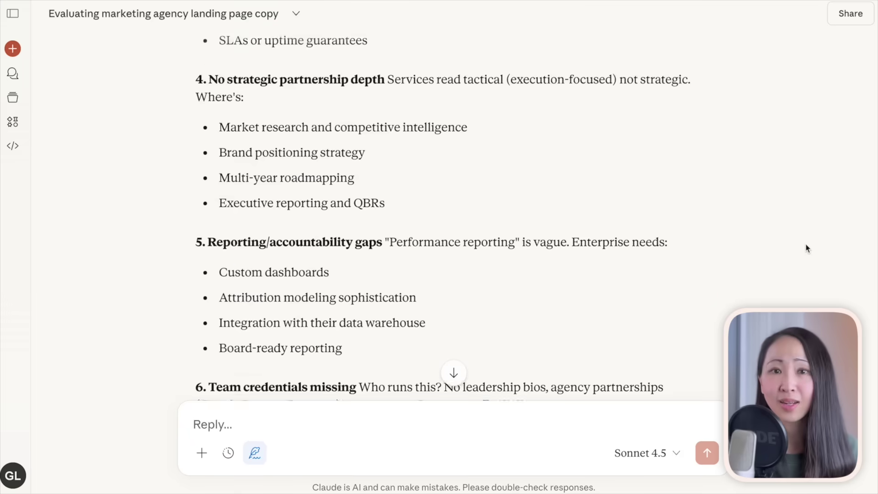
{"action": "scroll", "coordinate": [807, 249], "scroll_direction": "down", "scroll_amount": 6}
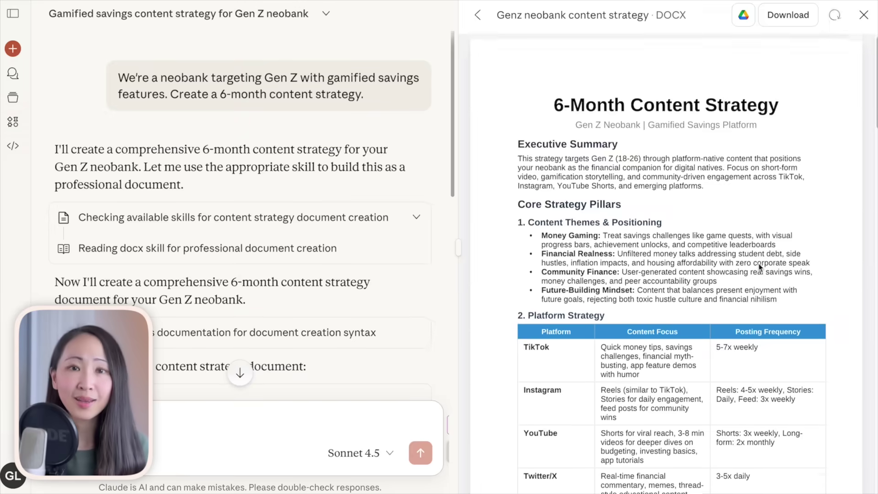
Preview the enhanced Genz neobank strategy DOCX, scrolling to its competitor table and content pillars.
{"action": "scroll", "coordinate": [760, 267], "scroll_direction": "down", "scroll_amount": 10}
{"action": "scroll", "coordinate": [761, 267], "scroll_direction": "down", "scroll_amount": 10}
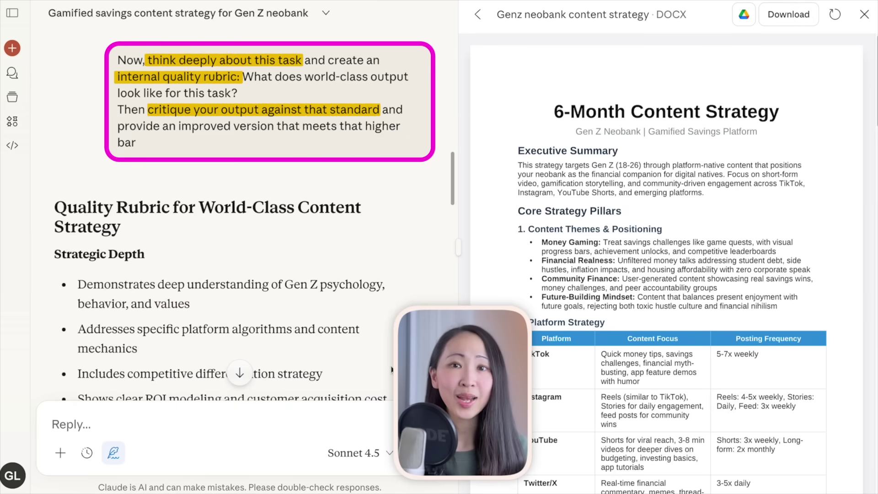
{"action": "scroll", "coordinate": [391, 369], "scroll_direction": "down", "scroll_amount": 15}
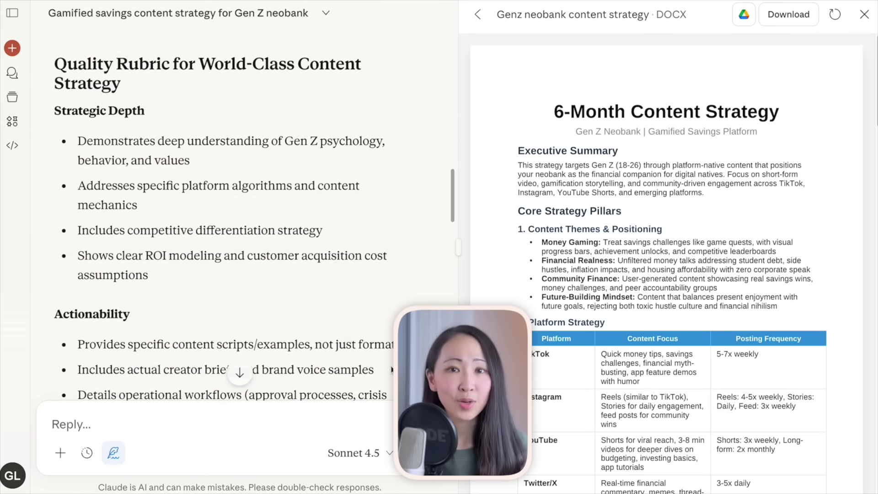
{"action": "scroll", "coordinate": [391, 369], "scroll_direction": "down", "scroll_amount": 20}
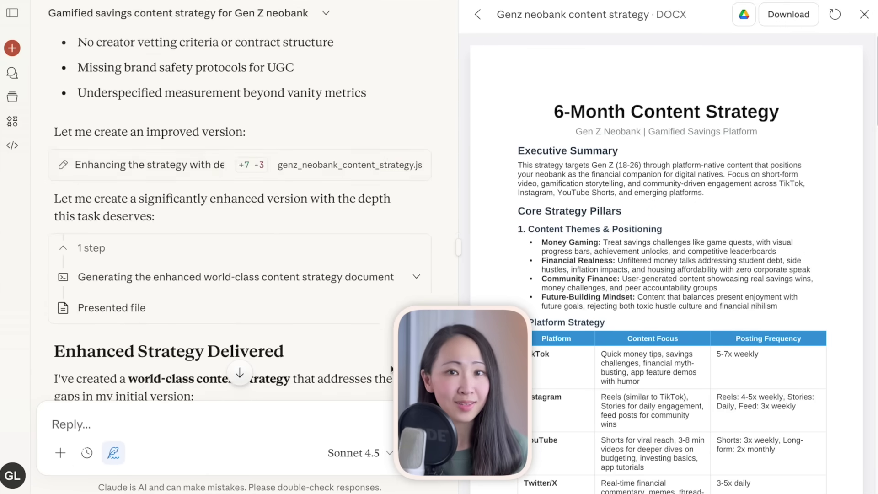
{"action": "left_click", "coordinate": [197, 301]}
{"action": "scroll", "coordinate": [809, 378], "scroll_direction": "down", "scroll_amount": 5}
{"action": "scroll", "coordinate": [810, 378], "scroll_direction": "down", "scroll_amount": 20}
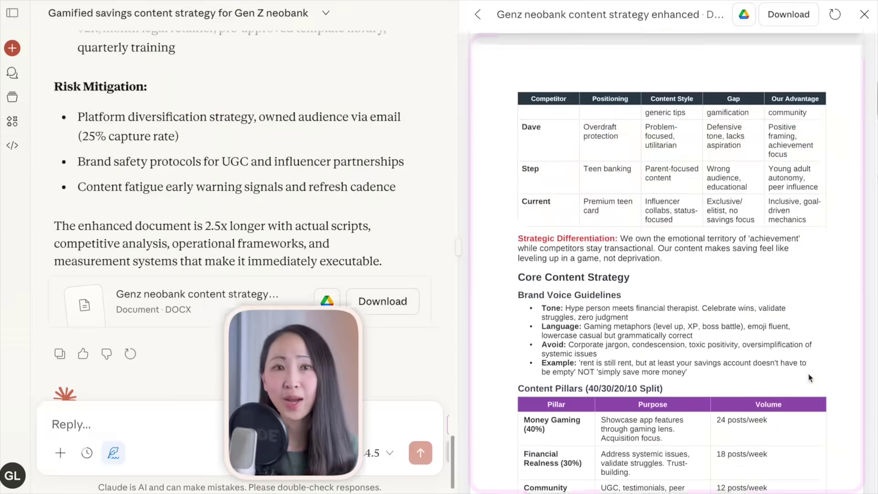
{"action": "scroll", "coordinate": [810, 378], "scroll_direction": "down", "scroll_amount": 20}
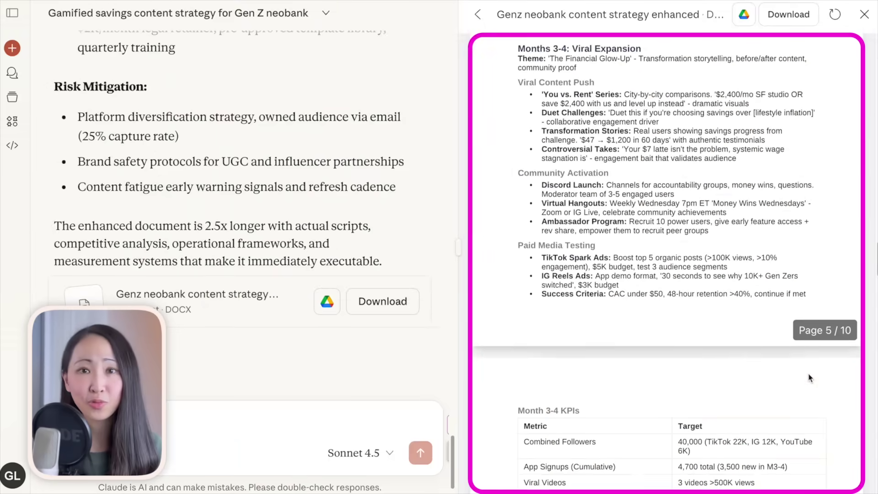
{"action": "scroll", "coordinate": [812, 377], "scroll_direction": "down", "scroll_amount": 20}
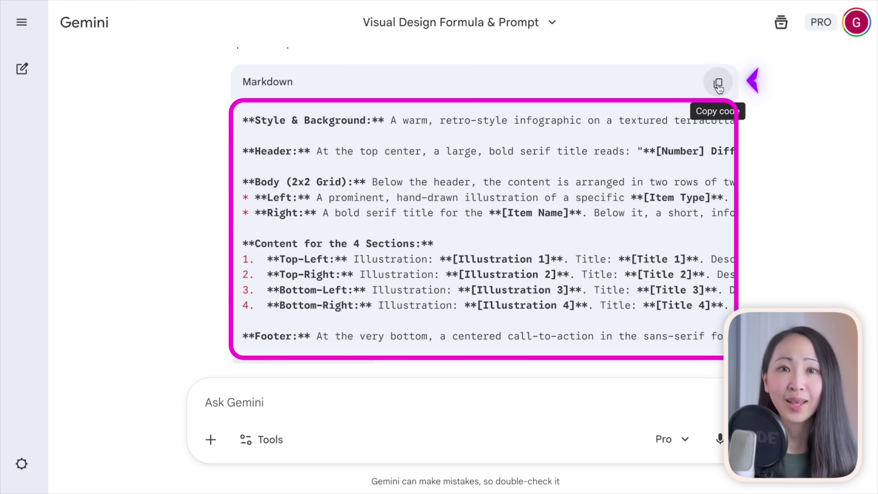
Reuse the extracted poster style prompt to create a '4 Different Types of Milk Tea' image.
{"action": "left_click", "coordinate": [719, 87]}
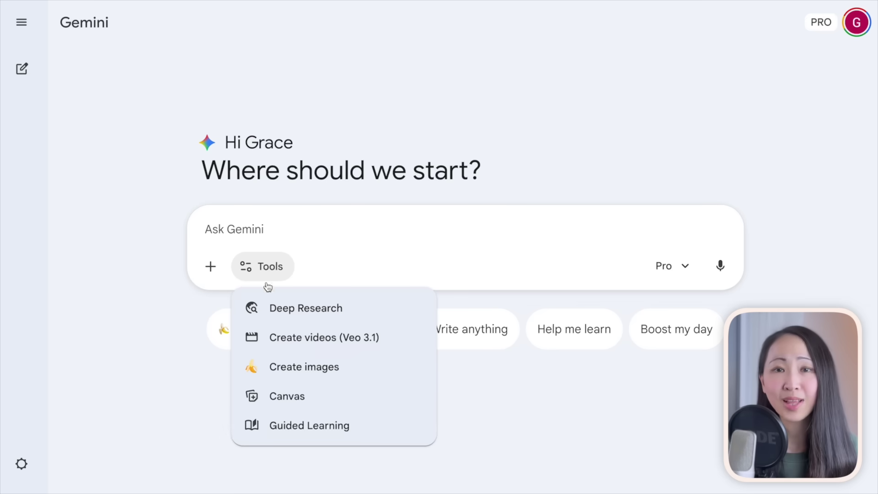
{"action": "left_click", "coordinate": [358, 359]}
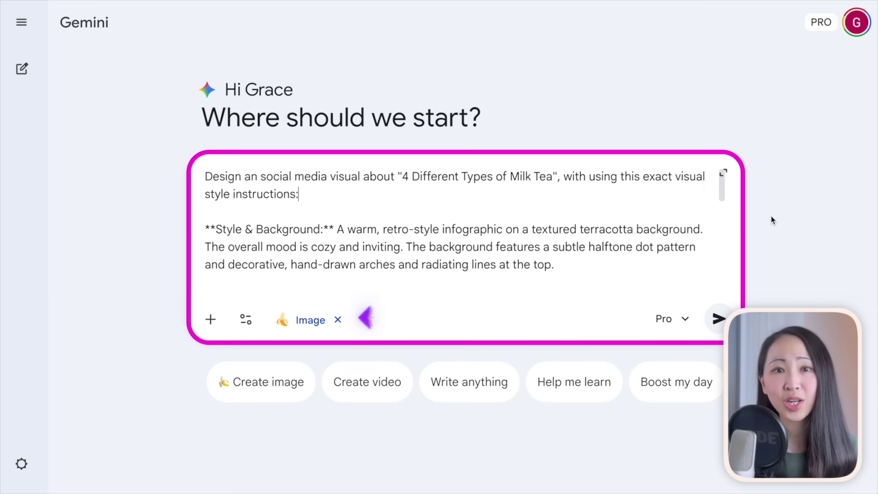
{"action": "left_click", "coordinate": [719, 318]}
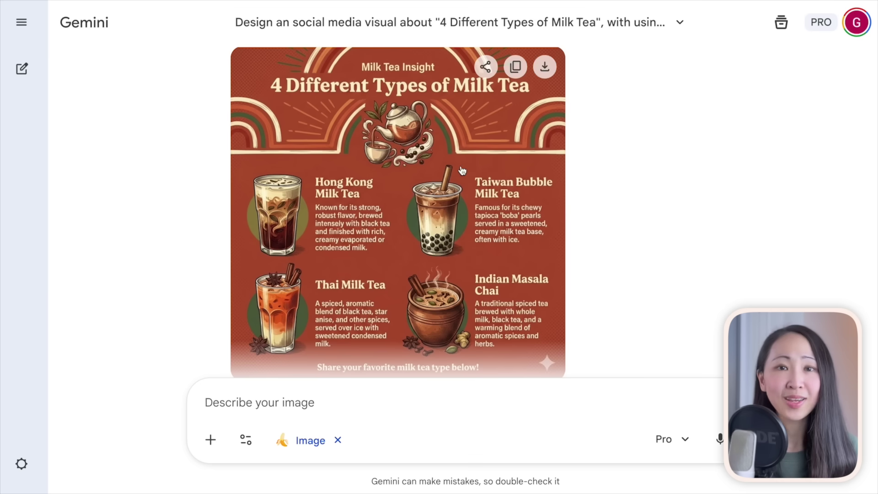
{"action": "left_click", "coordinate": [460, 166]}
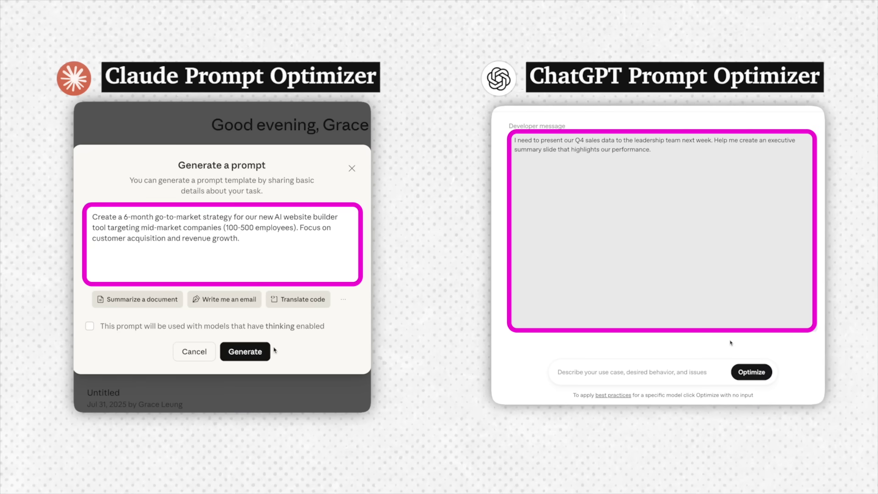
Generate an improved go-to-market prompt in Claude Console and optimize the Q4 sales request in OpenAI Playground.
{"action": "left_click", "coordinate": [258, 352]}
{"action": "left_click", "coordinate": [768, 377]}
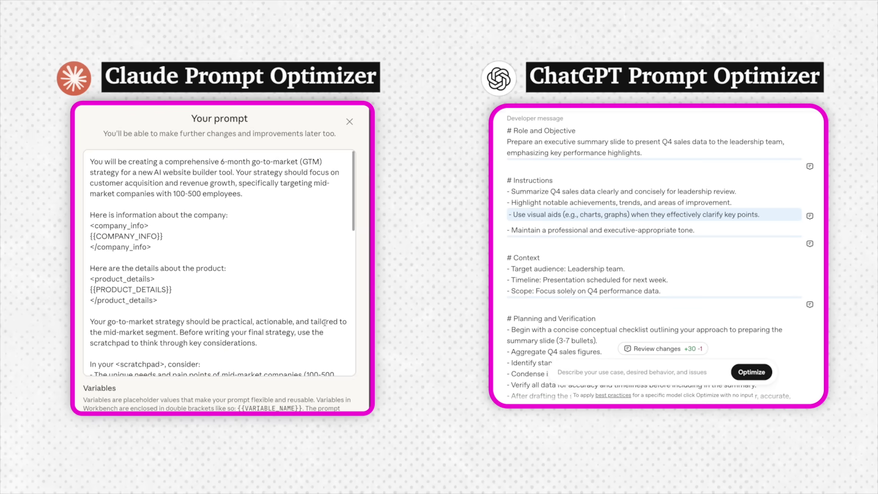
{"action": "scroll", "coordinate": [659, 256], "scroll_direction": "down", "scroll_amount": 5}
{"action": "scroll", "coordinate": [324, 322], "scroll_direction": "down", "scroll_amount": 4}
{"action": "scroll", "coordinate": [325, 322], "scroll_direction": "down", "scroll_amount": 4}
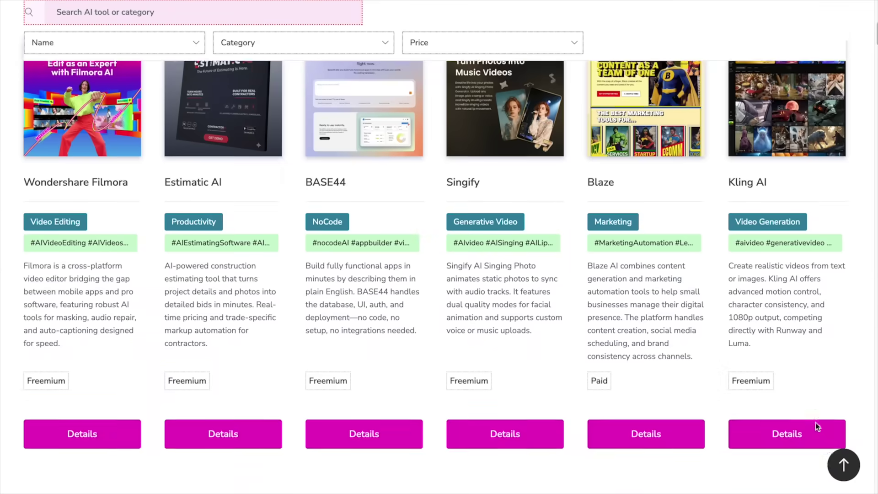
{"action": "scroll", "coordinate": [816, 422], "scroll_direction": "down", "scroll_amount": 4}
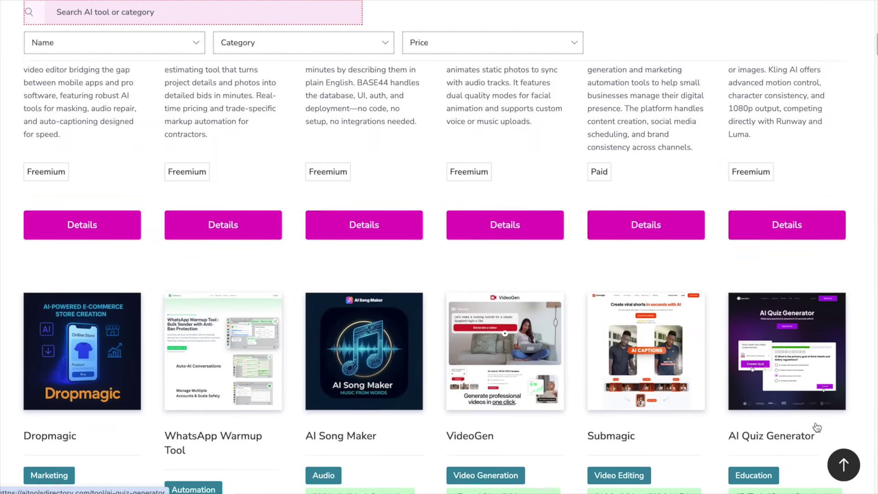
{"action": "scroll", "coordinate": [816, 428], "scroll_direction": "down", "scroll_amount": 8}
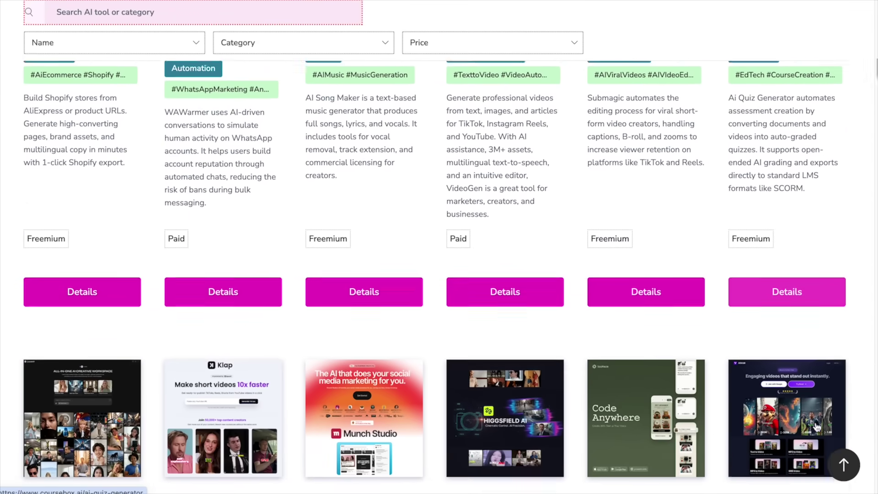
{"action": "scroll", "coordinate": [817, 428], "scroll_direction": "down", "scroll_amount": 8}
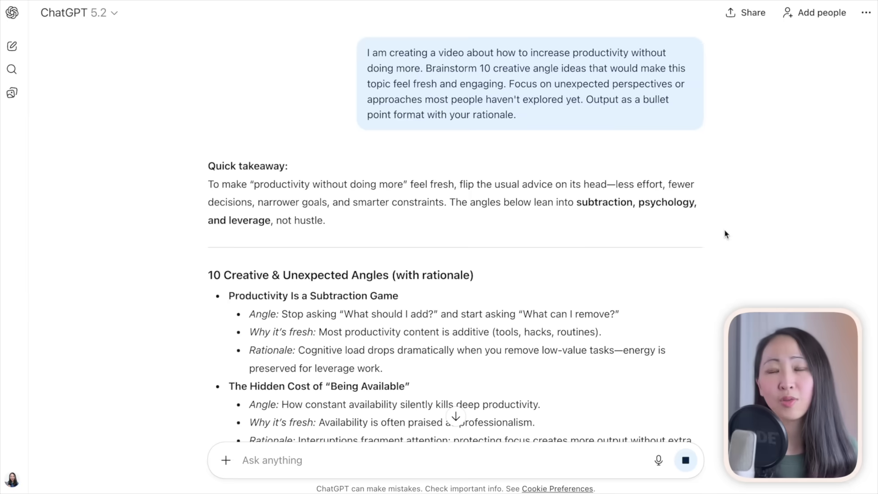
Scroll through the Deep Research progress on AI audience research tools, drawing on 16 sources.
{"action": "scroll", "coordinate": [724, 232], "scroll_direction": "down", "scroll_amount": 8}
{"action": "scroll", "coordinate": [725, 232], "scroll_direction": "down", "scroll_amount": 3}
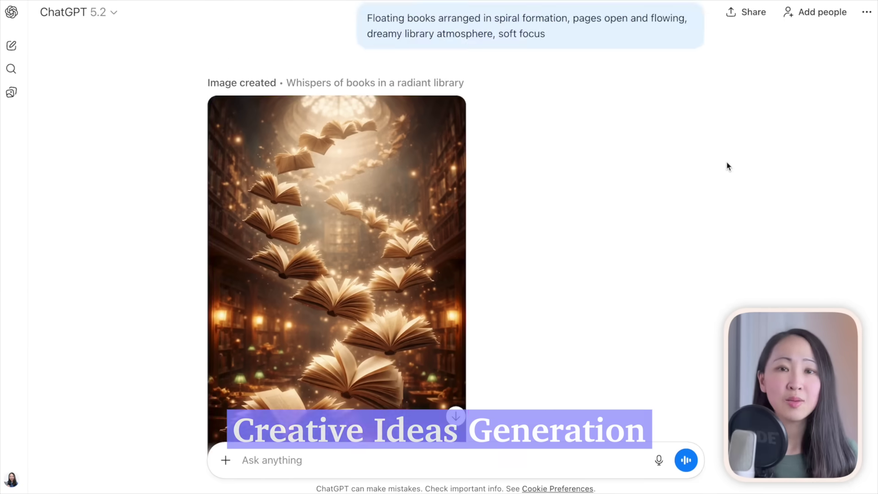
{"action": "scroll", "coordinate": [727, 165], "scroll_direction": "down", "scroll_amount": 2}
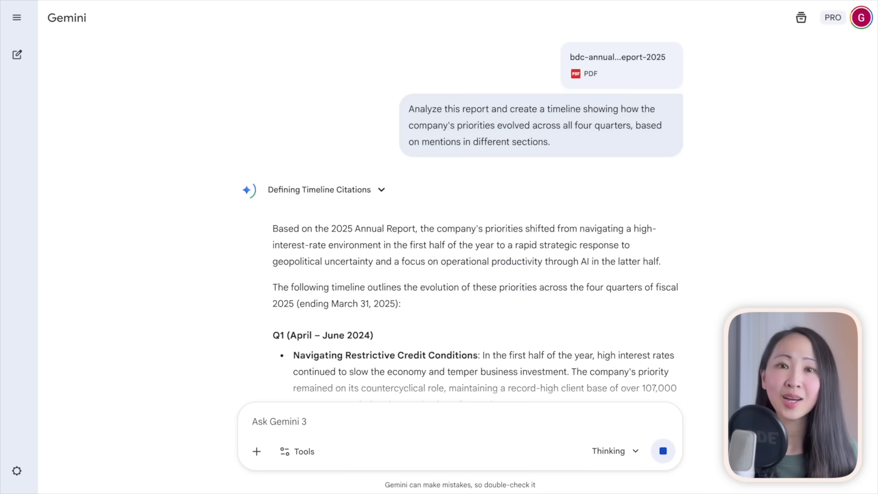
Attach the Strategic Plan from Google Drive to a new Gemini prompt.
{"action": "scroll", "coordinate": [724, 296], "scroll_direction": "down", "scroll_amount": 5}
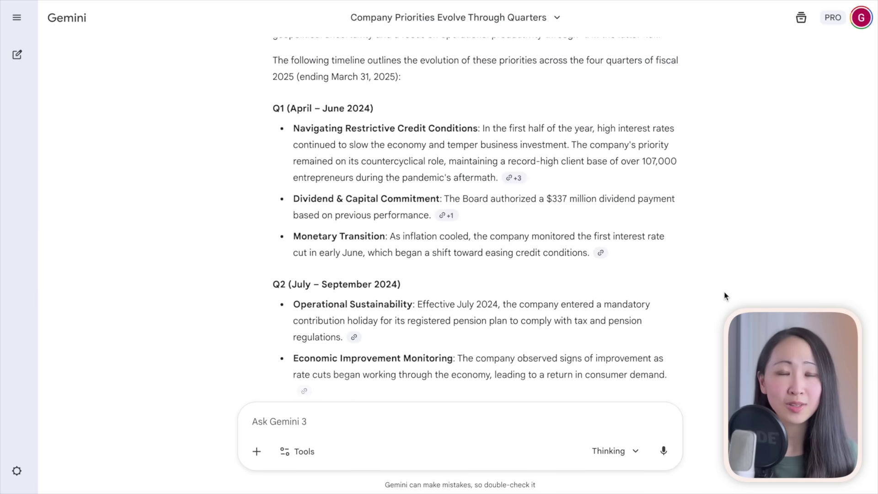
{"action": "scroll", "coordinate": [724, 296], "scroll_direction": "down", "scroll_amount": 7}
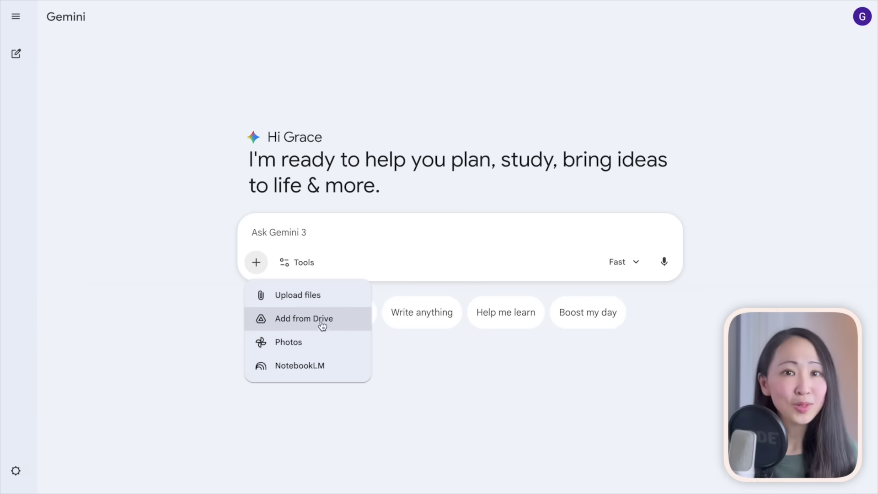
{"action": "left_click", "coordinate": [321, 324]}
{"action": "left_click", "coordinate": [228, 227]}
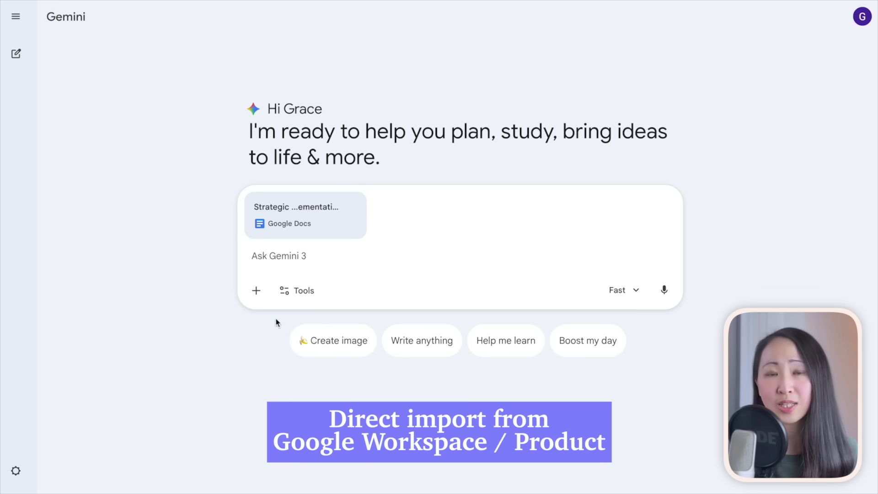
{"action": "left_click", "coordinate": [256, 291]}
Add the SEO Audit notebook from NotebookLM and review the 10-point YouTube video summary.
{"action": "left_click", "coordinate": [336, 397]}
{"action": "left_click", "coordinate": [568, 359]}
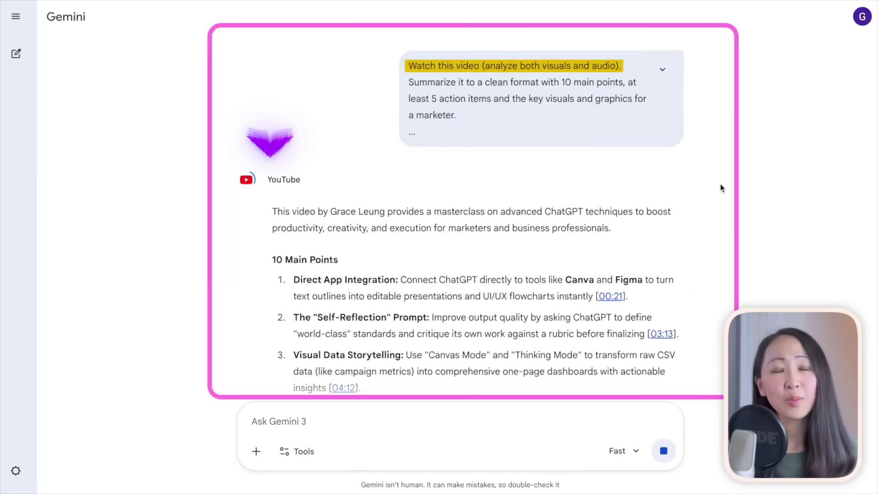
{"action": "scroll", "coordinate": [692, 305], "scroll_direction": "down", "scroll_amount": 4}
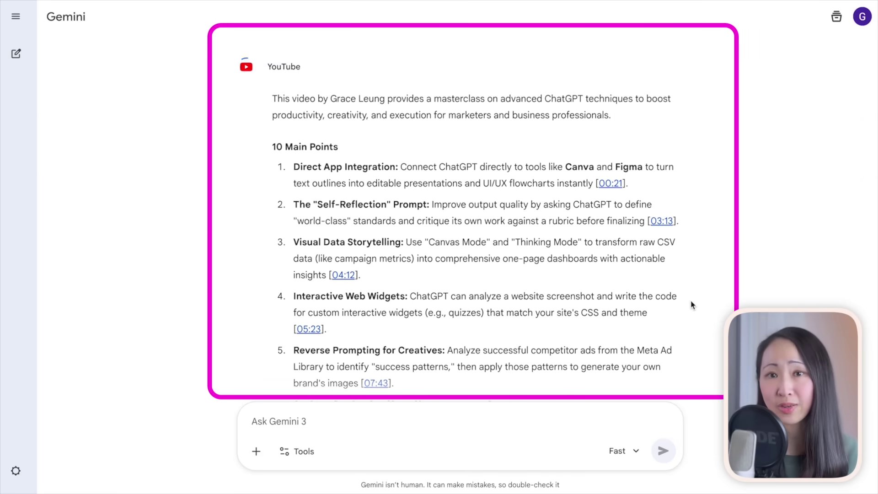
{"action": "scroll", "coordinate": [692, 305], "scroll_direction": "down", "scroll_amount": 12}
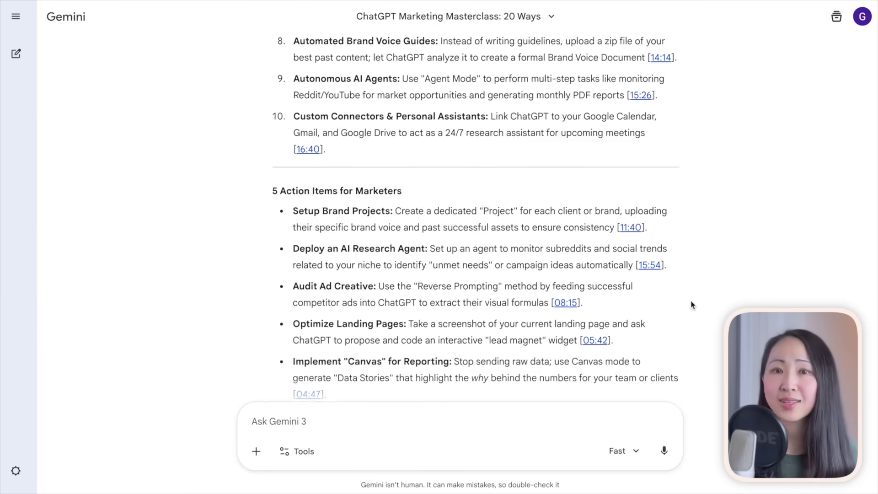
{"action": "scroll", "coordinate": [693, 305], "scroll_direction": "down", "scroll_amount": 3}
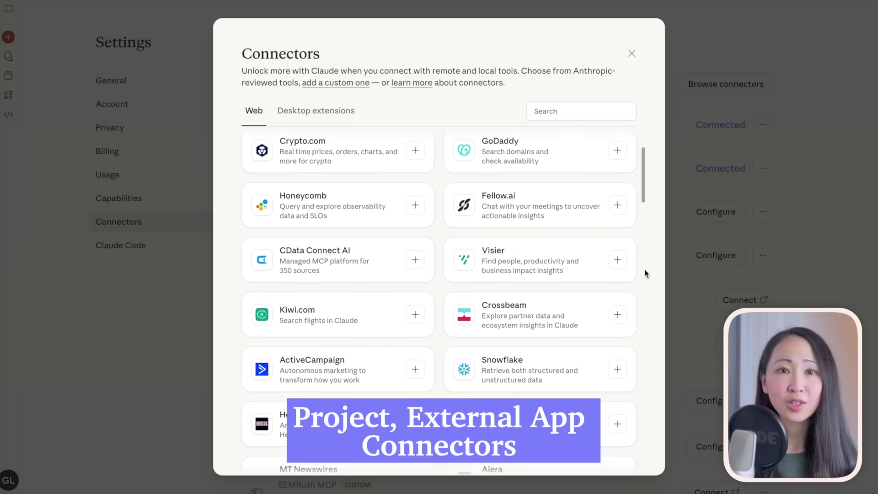
{"action": "scroll", "coordinate": [643, 297], "scroll_direction": "down", "scroll_amount": 9}
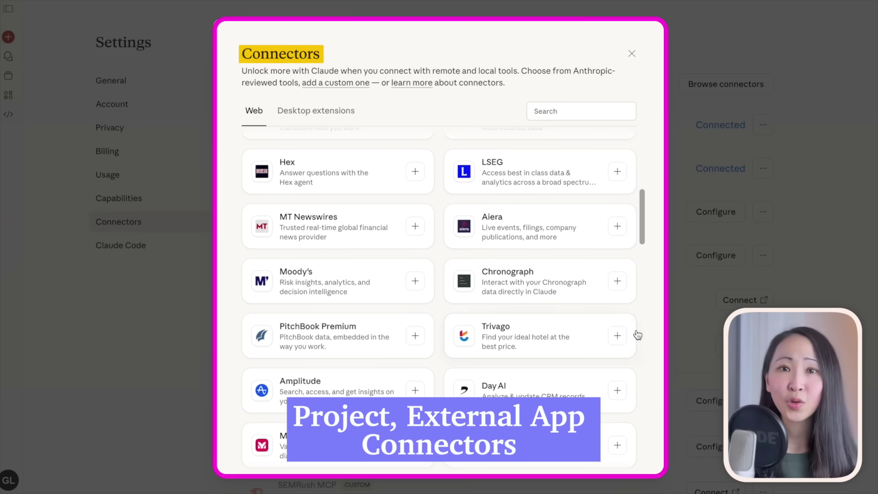
Scroll through Claude's Connectors, the SEO blog post DOCX and the corporate-blue pipeline dashboard.
{"action": "scroll", "coordinate": [645, 343], "scroll_direction": "down", "scroll_amount": 4}
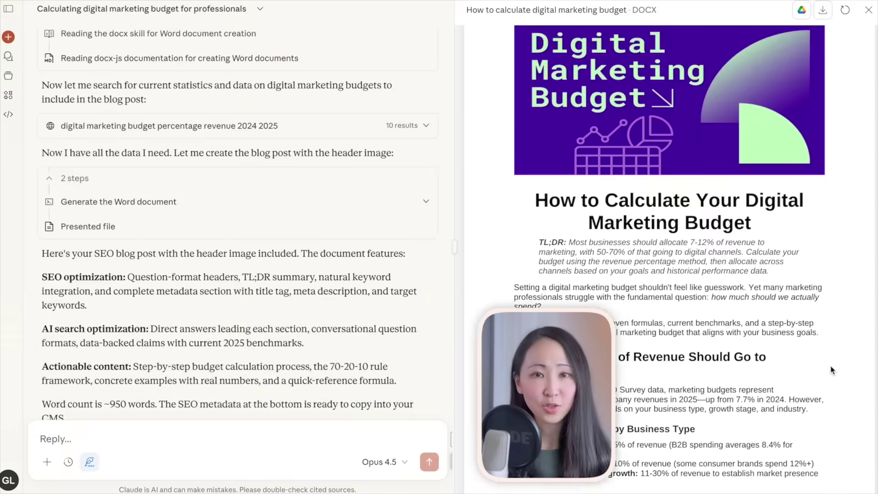
{"action": "scroll", "coordinate": [830, 366], "scroll_direction": "down", "scroll_amount": 4}
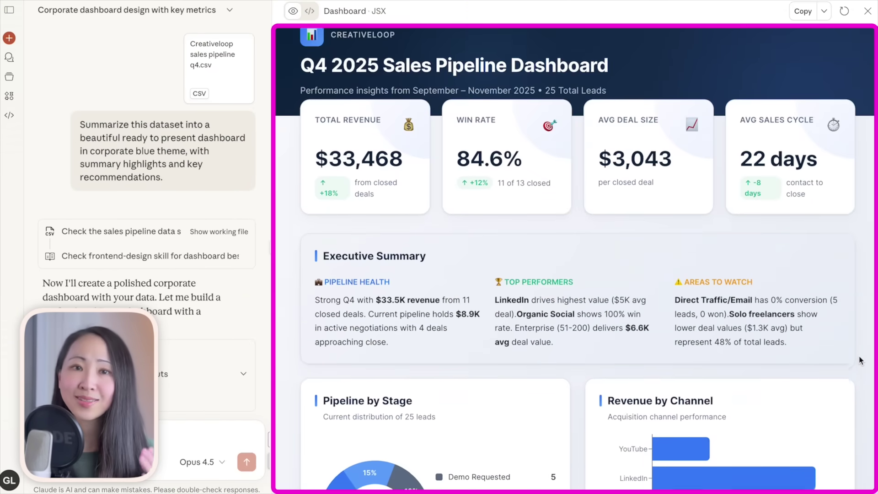
{"action": "scroll", "coordinate": [860, 360], "scroll_direction": "down", "scroll_amount": 8}
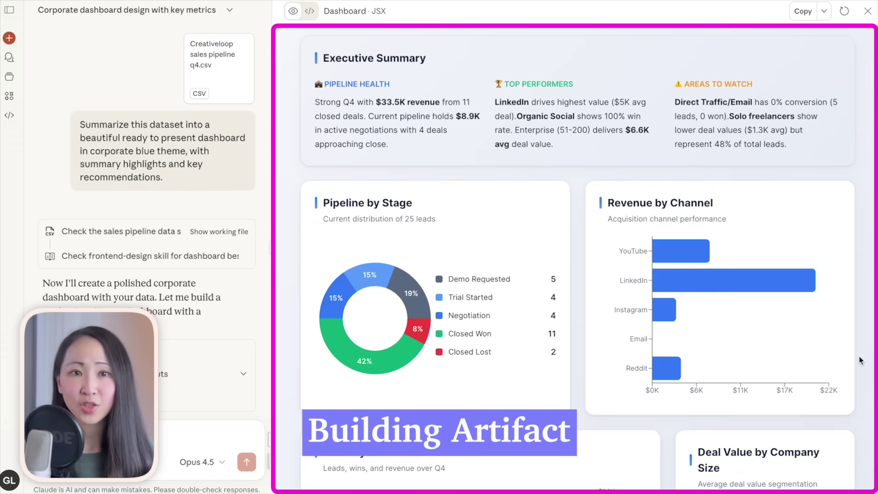
{"action": "scroll", "coordinate": [860, 361], "scroll_direction": "down", "scroll_amount": 6}
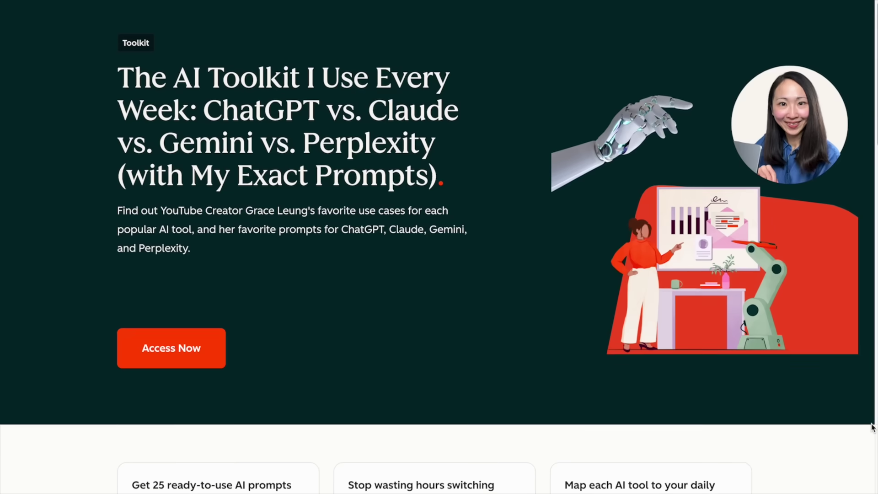
Scroll down the HubSpot article and open its table of contents.
{"action": "scroll", "coordinate": [872, 371], "scroll_direction": "down", "scroll_amount": 4}
{"action": "scroll", "coordinate": [872, 428], "scroll_direction": "down", "scroll_amount": 5}
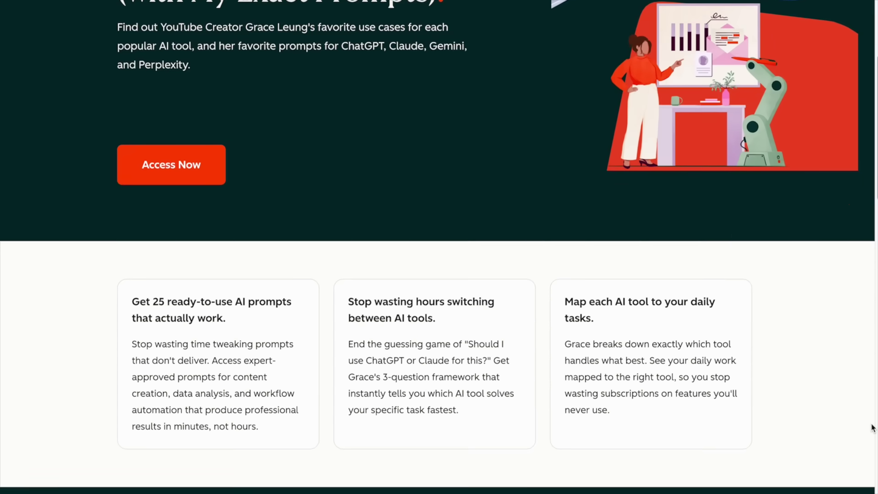
{"action": "scroll", "coordinate": [872, 428], "scroll_direction": "down", "scroll_amount": 2}
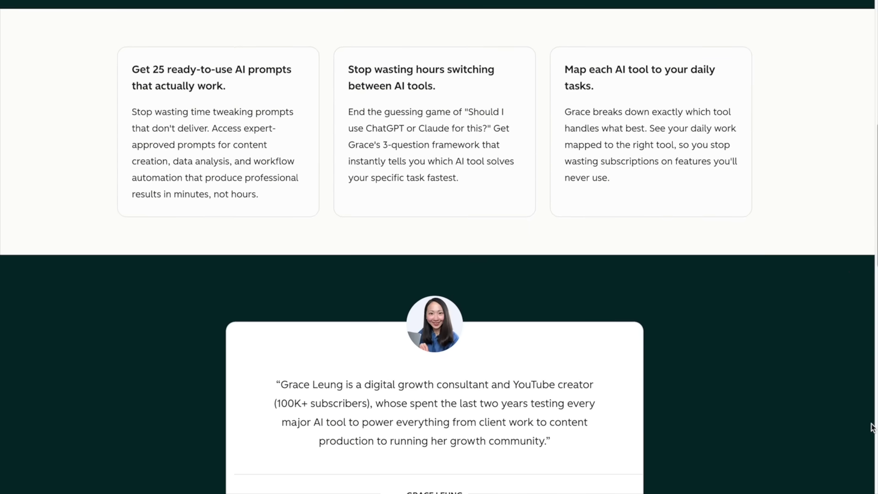
{"action": "scroll", "coordinate": [872, 428], "scroll_direction": "down", "scroll_amount": 2}
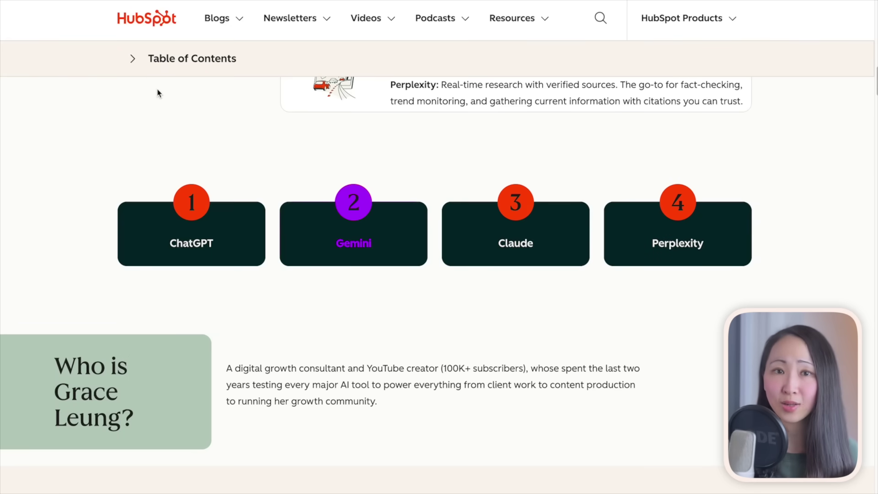
{"action": "left_click", "coordinate": [133, 59]}
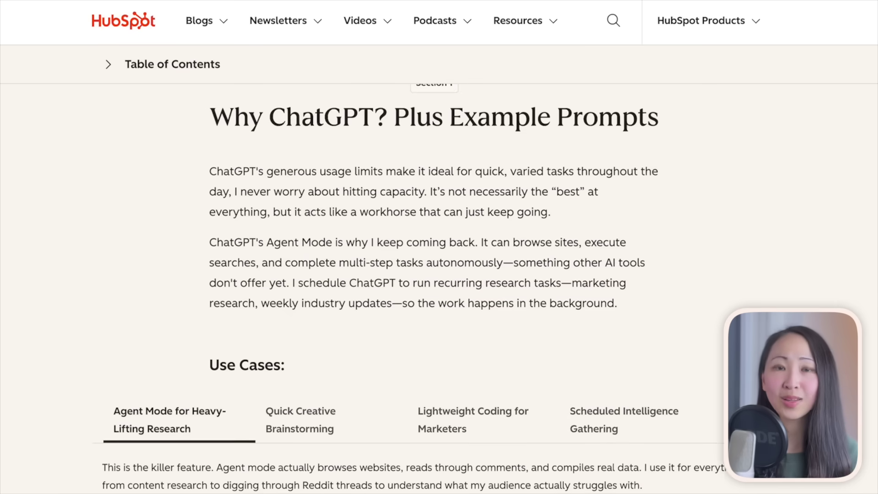
Expand the '1. Content Research (Agent Mode)' example prompt to show its full text.
{"action": "scroll", "coordinate": [419, 287], "scroll_direction": "down", "scroll_amount": 4}
{"action": "scroll", "coordinate": [418, 288], "scroll_direction": "down", "scroll_amount": 6}
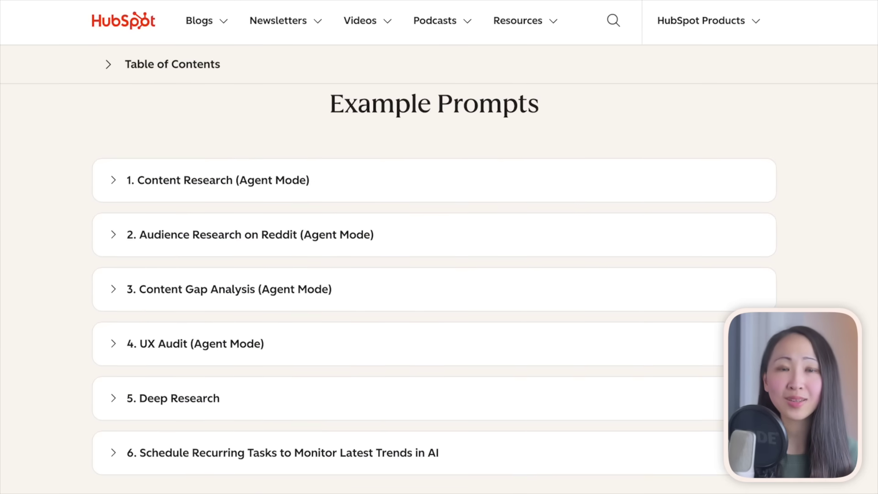
{"action": "left_click", "coordinate": [111, 191]}
{"action": "scroll", "coordinate": [51, 332], "scroll_direction": "down", "scroll_amount": 1}
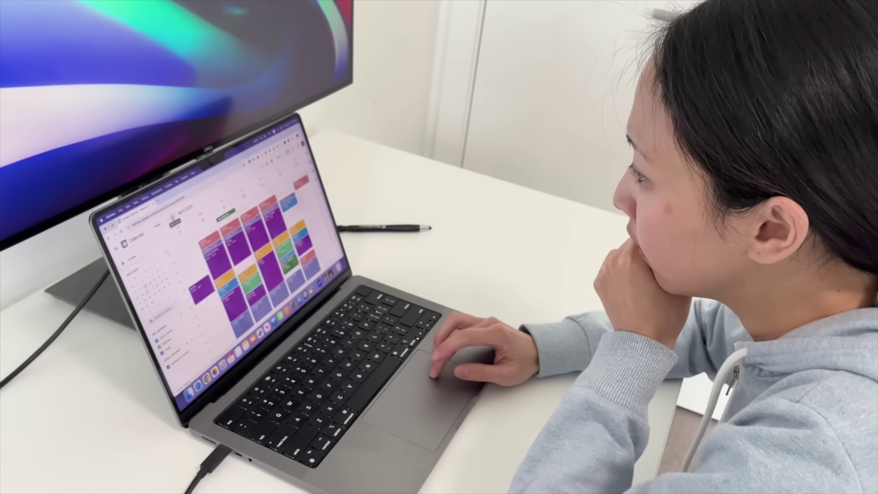
{"action": "scroll", "coordinate": [256, 256], "scroll_direction": "right", "scroll_amount": 5}
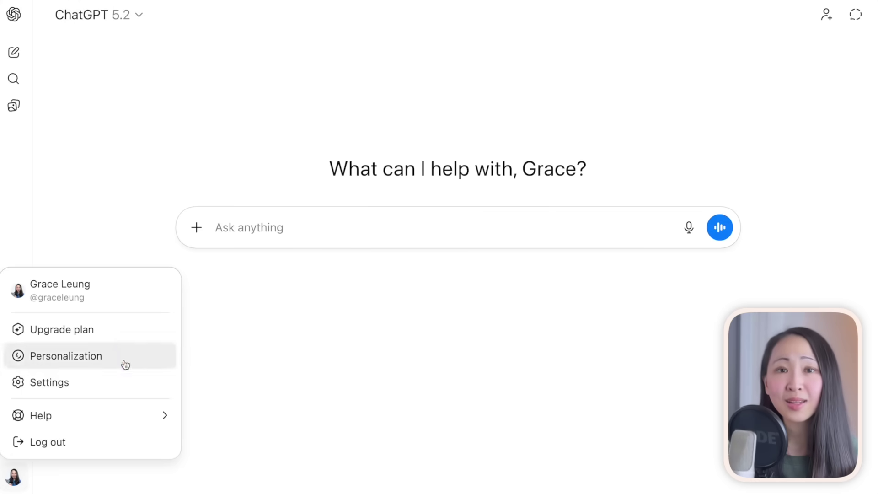
Open ChatGPT Personalization and review the saved custom instructions and More about you profile.
{"action": "left_click", "coordinate": [125, 359]}
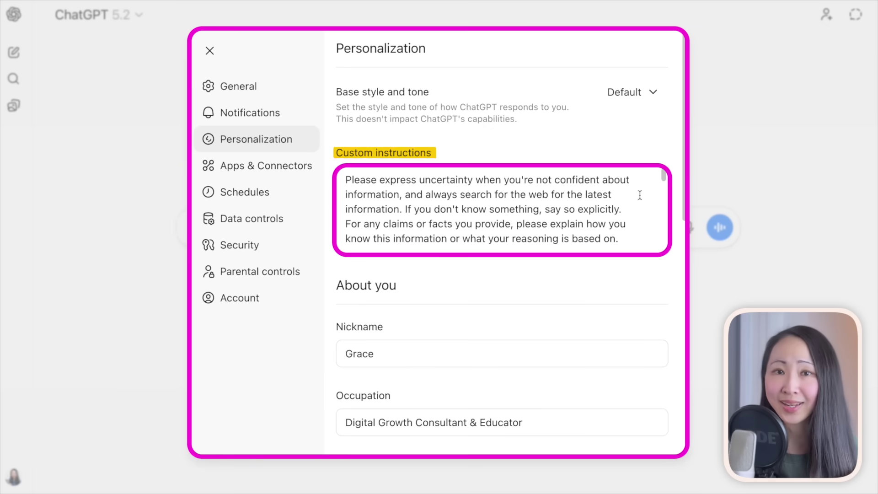
{"action": "scroll", "coordinate": [635, 214], "scroll_direction": "down", "scroll_amount": 3}
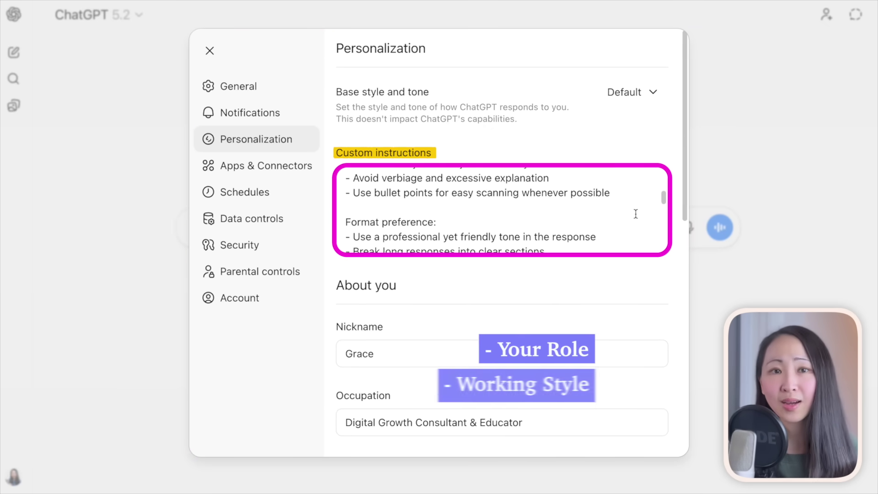
{"action": "scroll", "coordinate": [635, 213], "scroll_direction": "down", "scroll_amount": 10}
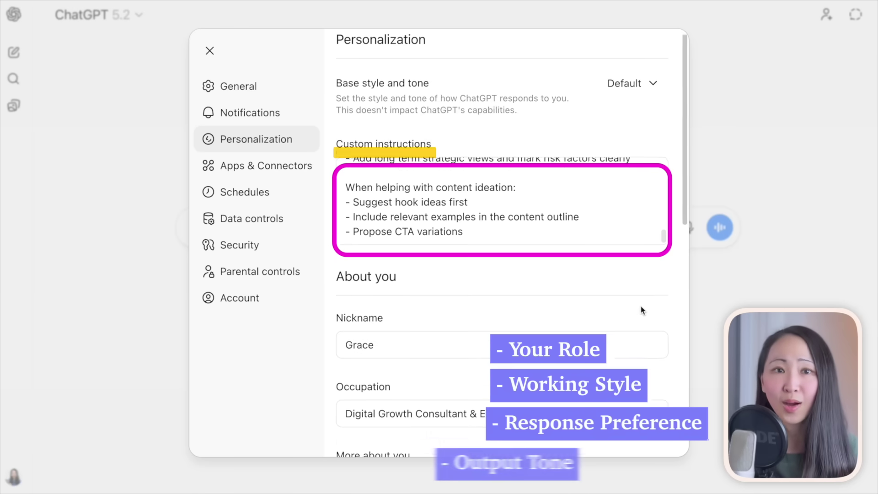
{"action": "scroll", "coordinate": [641, 307], "scroll_direction": "down", "scroll_amount": 5}
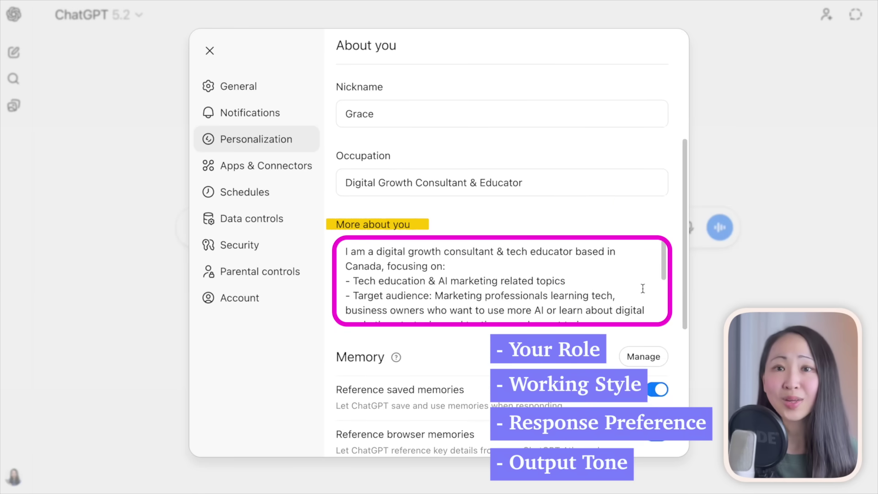
{"action": "scroll", "coordinate": [643, 288], "scroll_direction": "down", "scroll_amount": 4}
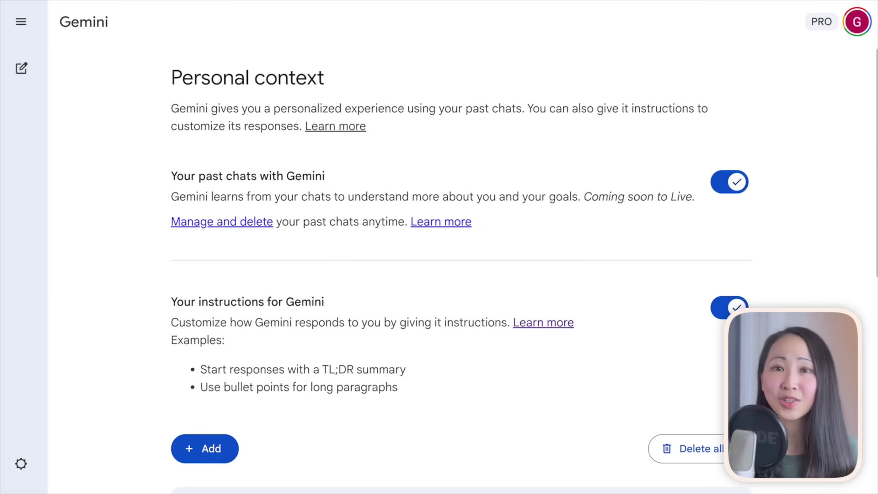
Add a Gemini instruction about learning Python for data analysis, 30 minutes daily within 3 months.
{"action": "scroll", "coordinate": [861, 201], "scroll_direction": "down", "scroll_amount": 1}
{"action": "left_click", "coordinate": [234, 388]}
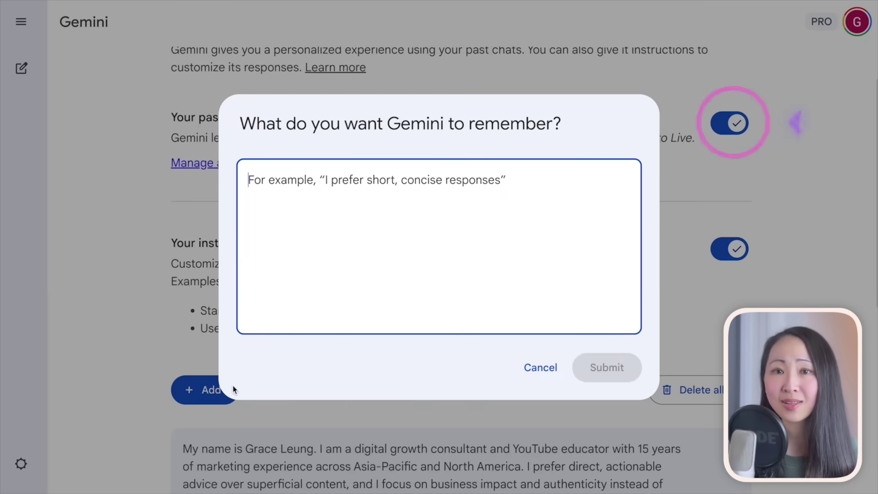
{"action": "left_click", "coordinate": [607, 367]}
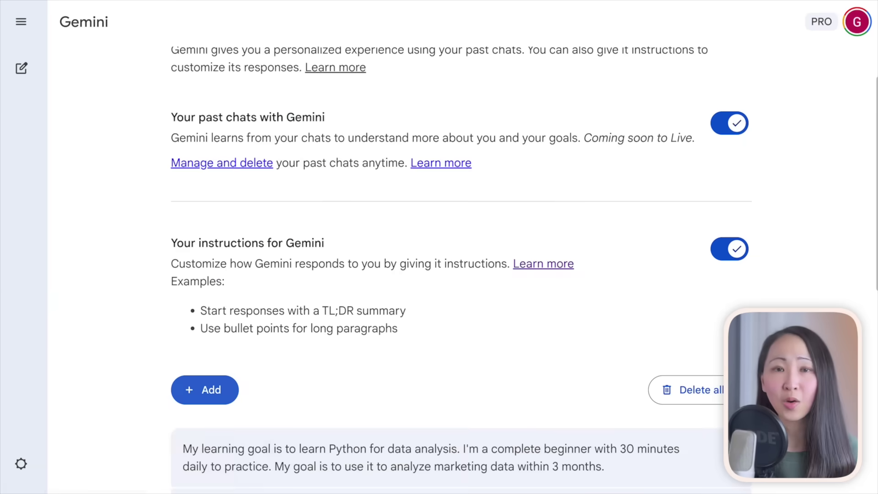
{"action": "scroll", "coordinate": [458, 265], "scroll_direction": "down", "scroll_amount": 1}
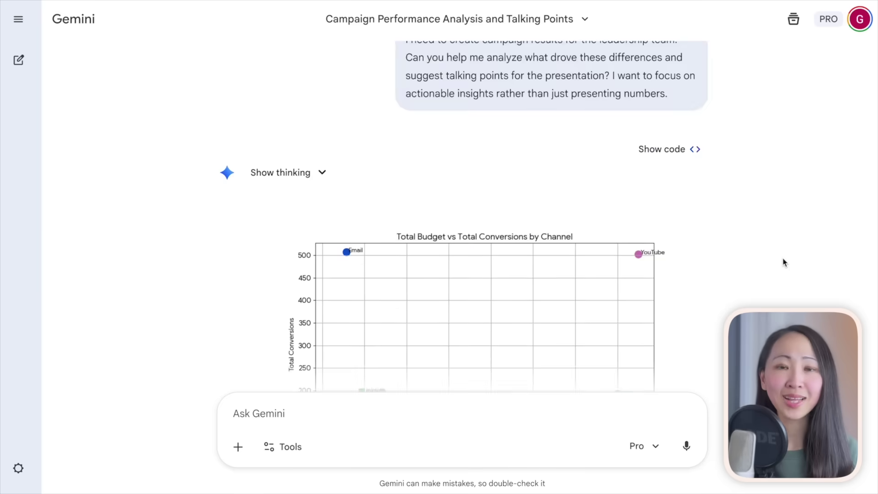
Send the prompt asking for a TLDR summary of findings, decisions and open items.
{"action": "scroll", "coordinate": [782, 260], "scroll_direction": "down", "scroll_amount": 15}
{"action": "scroll", "coordinate": [782, 262], "scroll_direction": "up", "scroll_amount": 20}
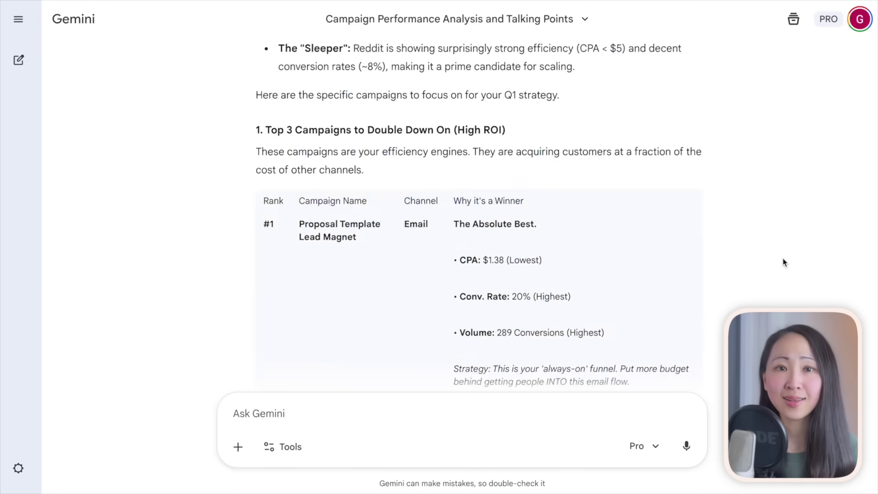
{"action": "scroll", "coordinate": [783, 262], "scroll_direction": "down", "scroll_amount": 15}
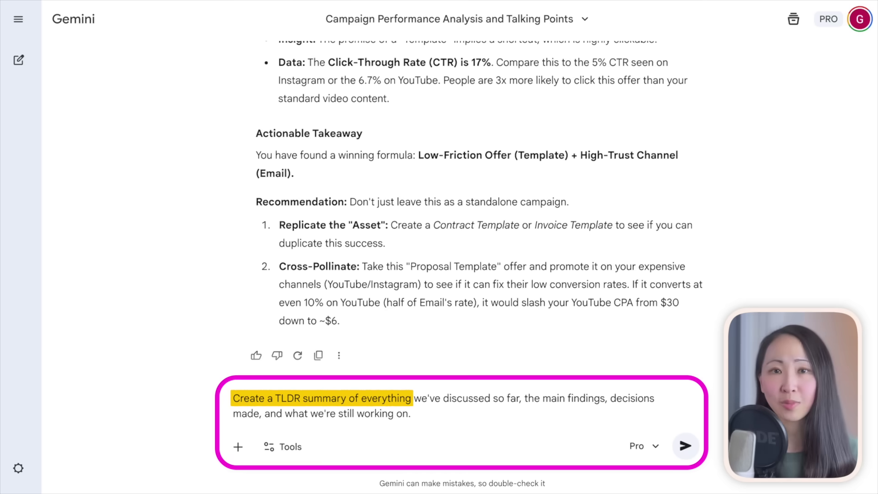
{"action": "key", "text": "Return"}
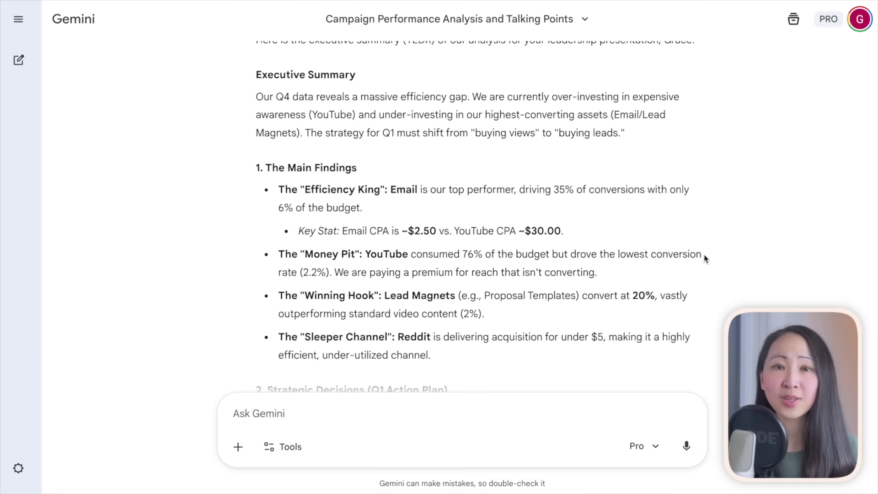
Export the TLDR summary response to Google Docs.
{"action": "scroll", "coordinate": [704, 256], "scroll_direction": "down", "scroll_amount": 10}
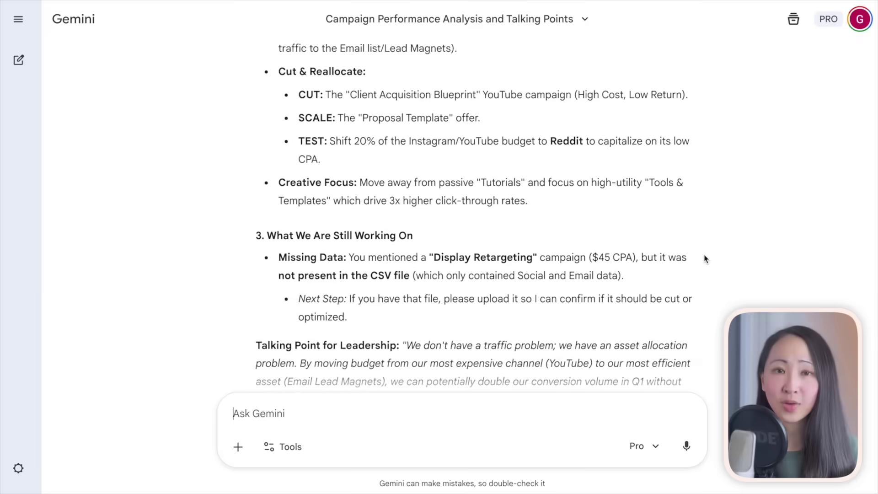
{"action": "left_click", "coordinate": [339, 360]}
{"action": "left_click", "coordinate": [402, 248]}
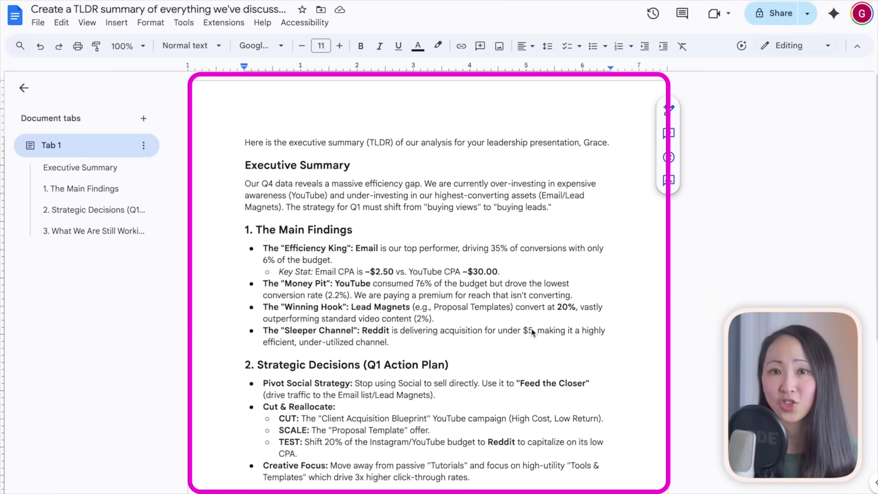
{"action": "scroll", "coordinate": [532, 333], "scroll_direction": "down", "scroll_amount": 5}
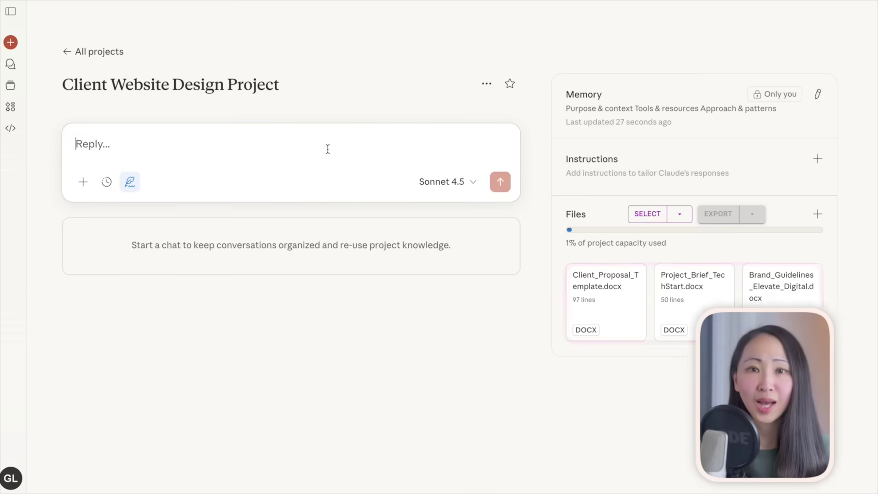
Send the pasted TechStart Solutions proposal prompt and review the generated Elevate Digital proposal DOCX.
{"action": "type", "text": "Create the client proposal document using our template. Make sure it follows our brand voice, and keep it specific to the client's challenges and goals."}
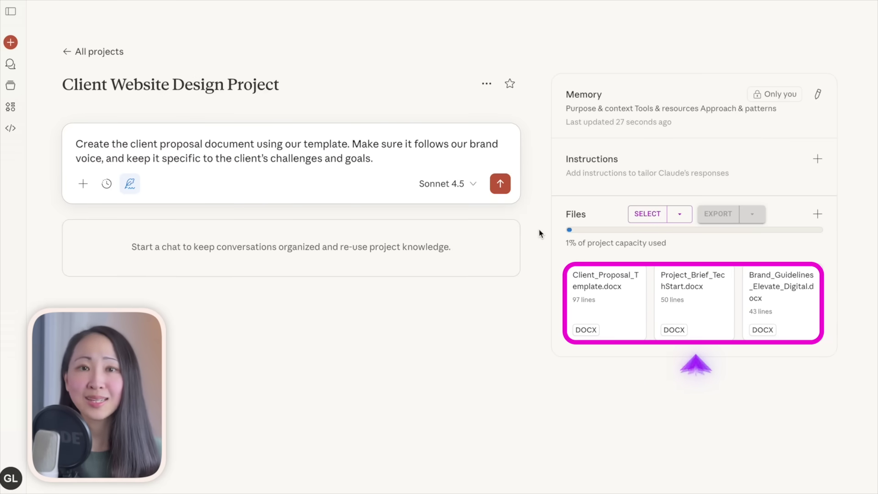
{"action": "left_click", "coordinate": [505, 190]}
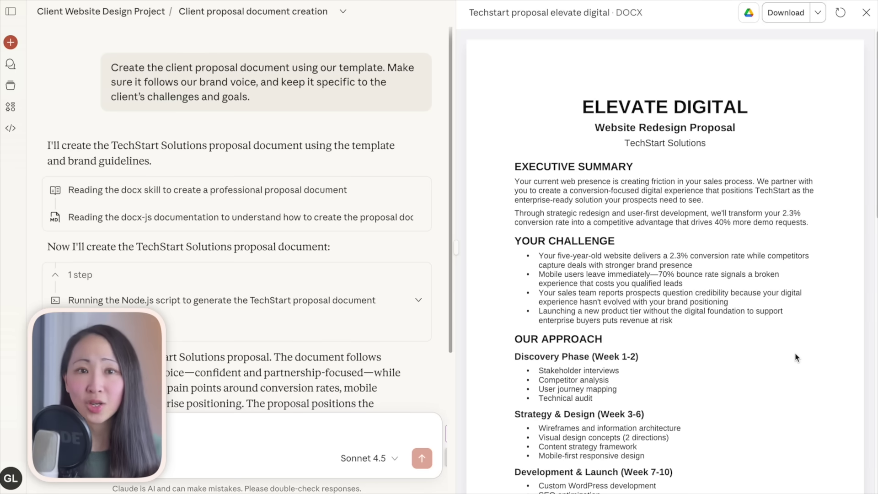
{"action": "scroll", "coordinate": [796, 358], "scroll_direction": "down", "scroll_amount": 6}
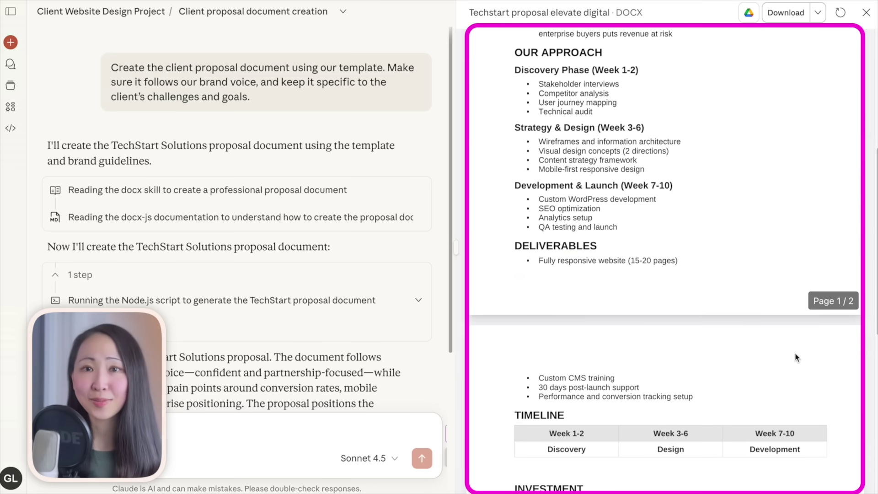
{"action": "scroll", "coordinate": [796, 357], "scroll_direction": "down", "scroll_amount": 6}
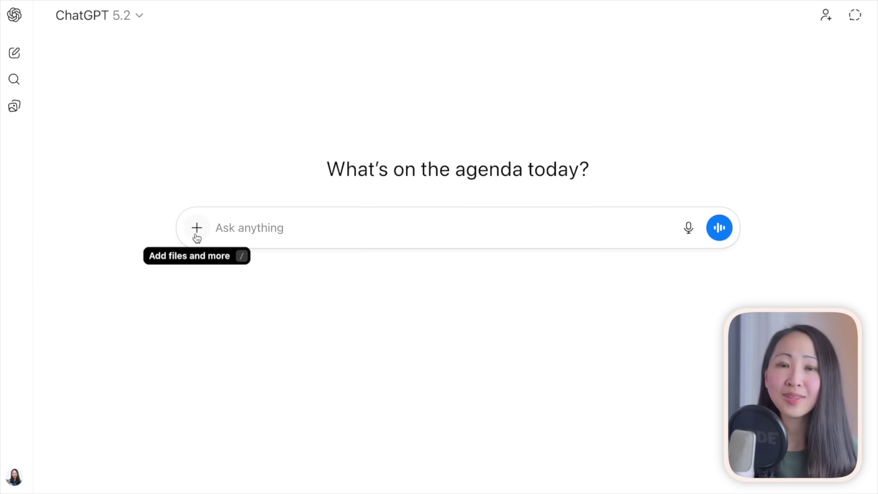
Connect Notion as a knowledge source and send the 30-day onboarding plan request.
{"action": "left_click", "coordinate": [197, 237]}
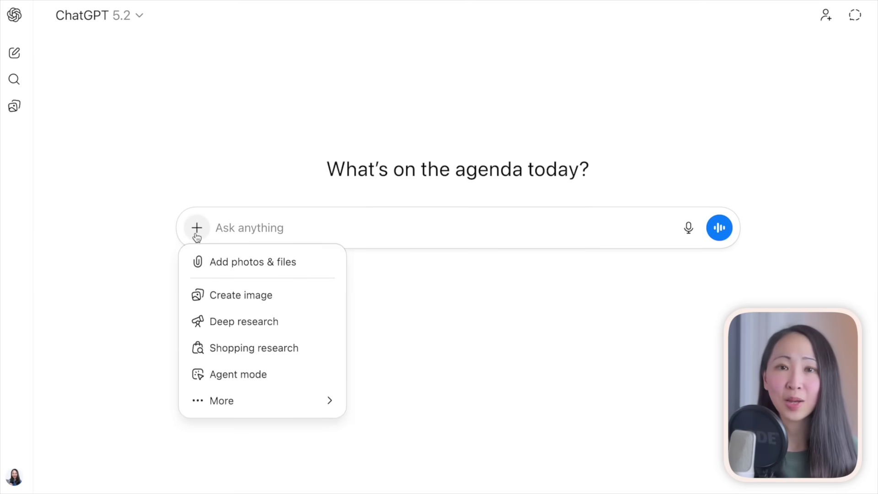
{"action": "mouse_move", "coordinate": [246, 402]}
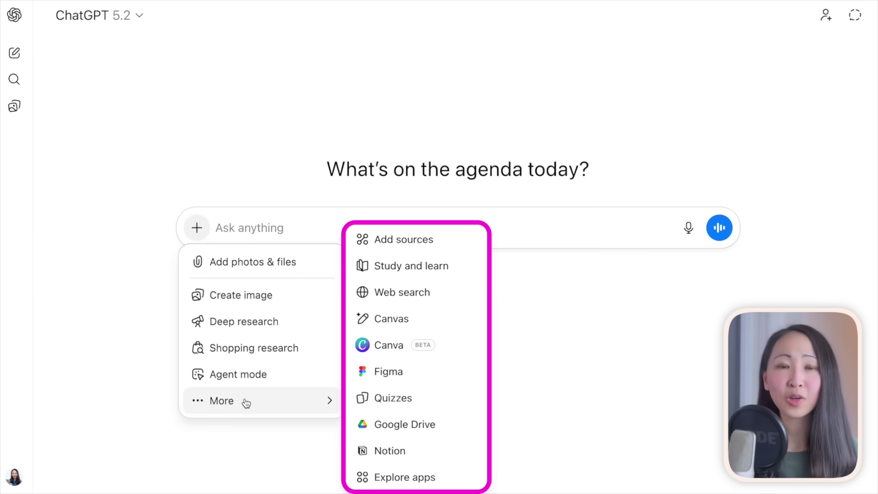
{"action": "left_click", "coordinate": [431, 452]}
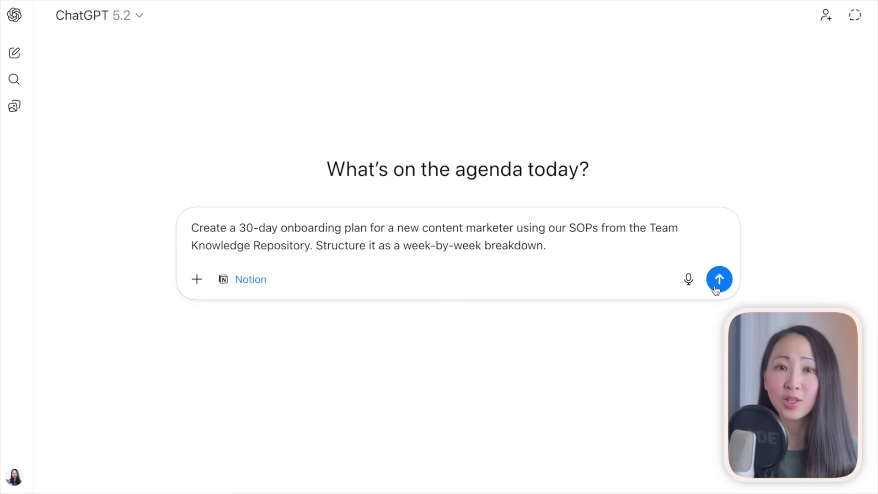
{"action": "left_click", "coordinate": [719, 279]}
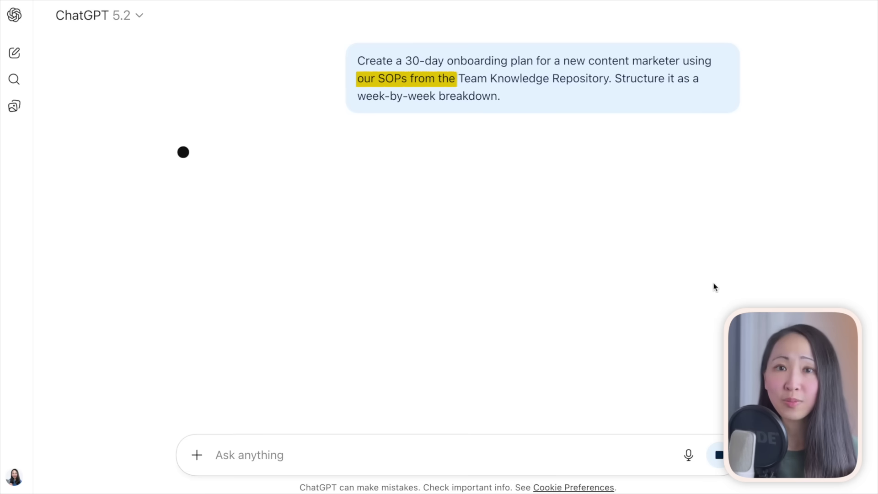
Read down to the cited SurveyMonkey quote behind the 88% statistic, on page 15.
{"action": "scroll", "coordinate": [741, 283], "scroll_direction": "down", "scroll_amount": 7}
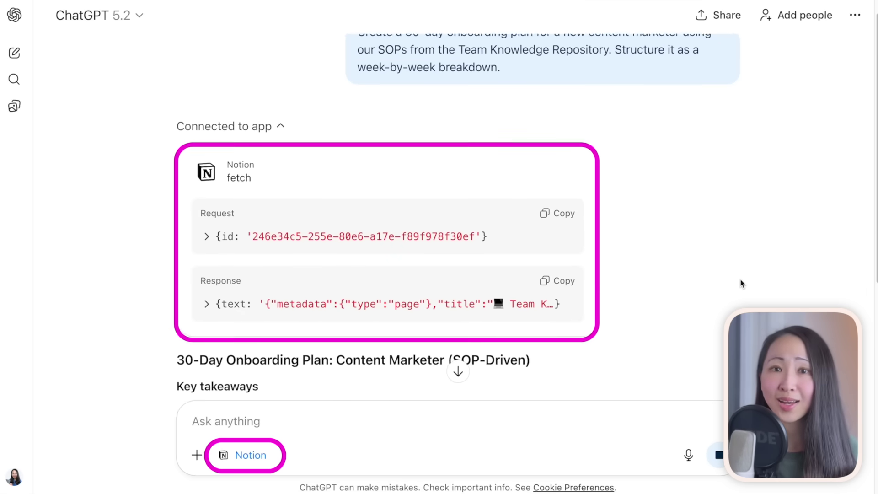
{"action": "scroll", "coordinate": [741, 284], "scroll_direction": "down", "scroll_amount": 5}
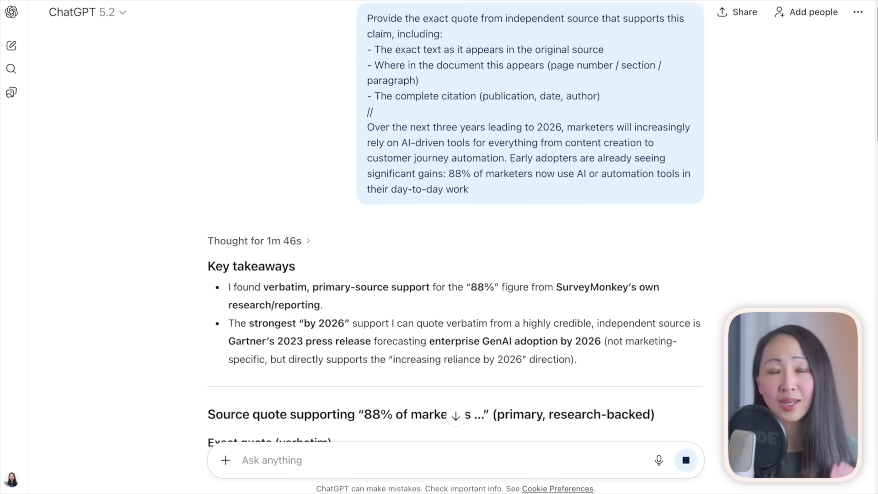
{"action": "scroll", "coordinate": [456, 228], "scroll_direction": "down", "scroll_amount": 5}
{"action": "scroll", "coordinate": [455, 228], "scroll_direction": "down", "scroll_amount": 1}
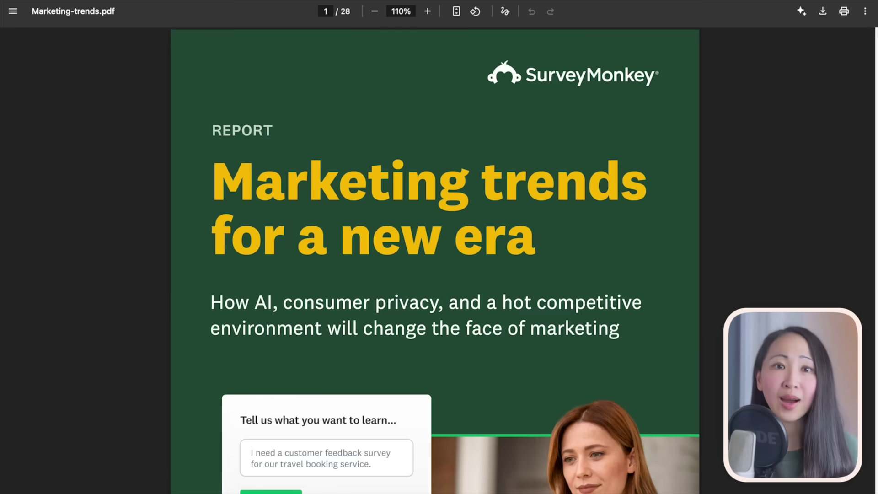
{"action": "scroll", "coordinate": [435, 228], "scroll_direction": "down", "scroll_amount": 3}
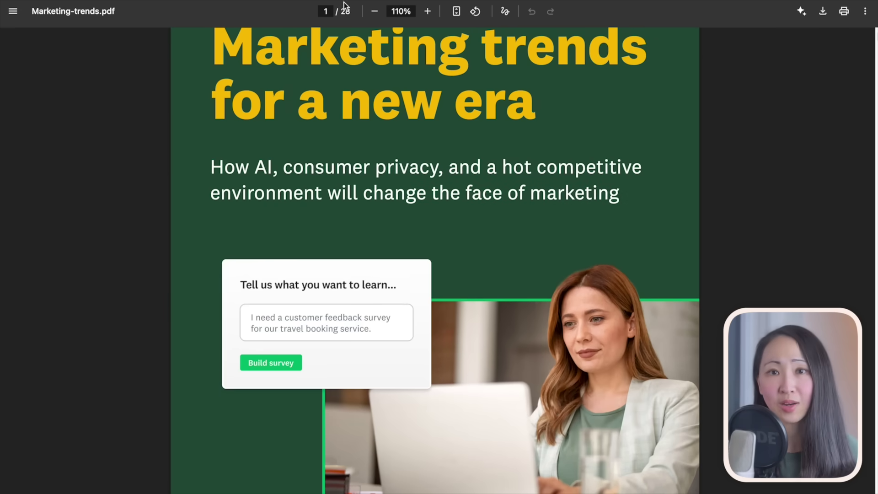
Jump Marketing-trends.pdf to page 15 to check the 88% of marketers chart.
{"action": "key", "text": "Return"}
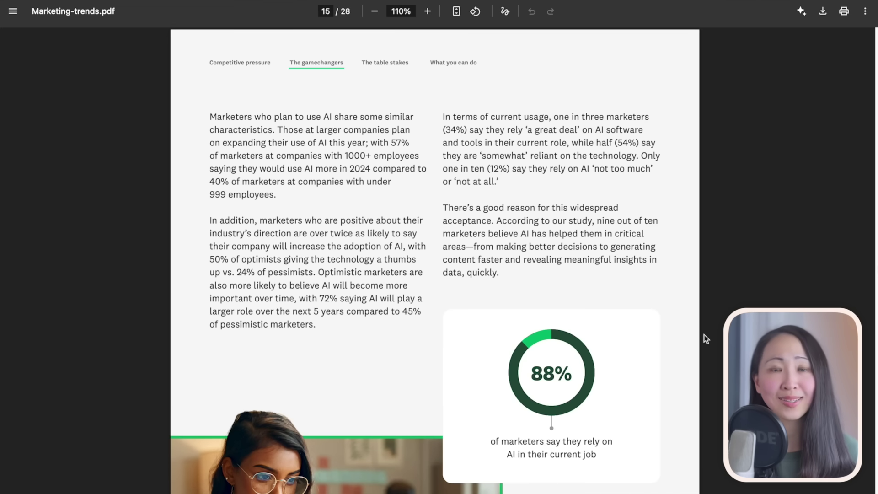
{"action": "scroll", "coordinate": [704, 334], "scroll_direction": "down", "scroll_amount": 1}
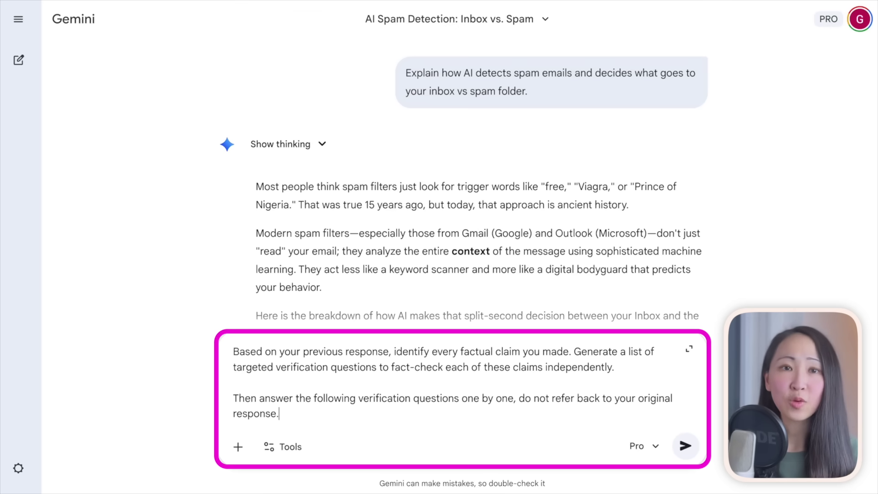
Submit the verification-questions prompt, then get and review the final verified spam-detection answer.
{"action": "left_click", "coordinate": [685, 446]}
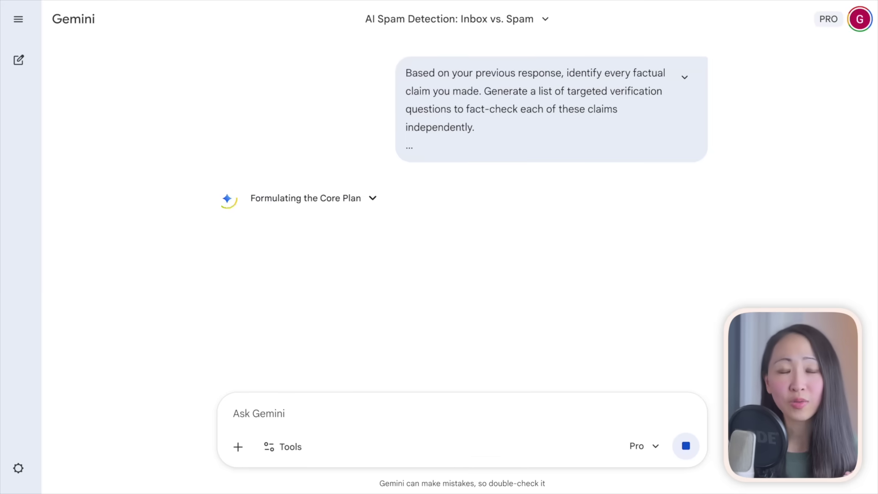
{"action": "scroll", "coordinate": [737, 288], "scroll_direction": "down", "scroll_amount": 4}
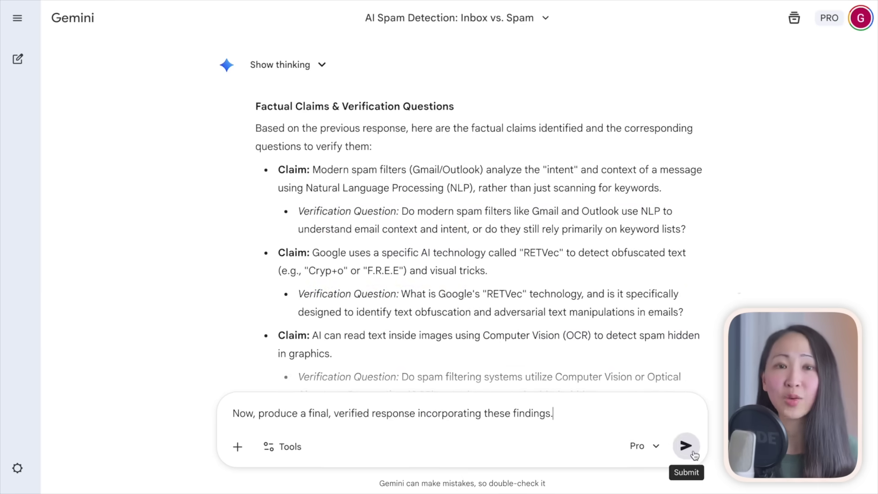
{"action": "left_click", "coordinate": [686, 446]}
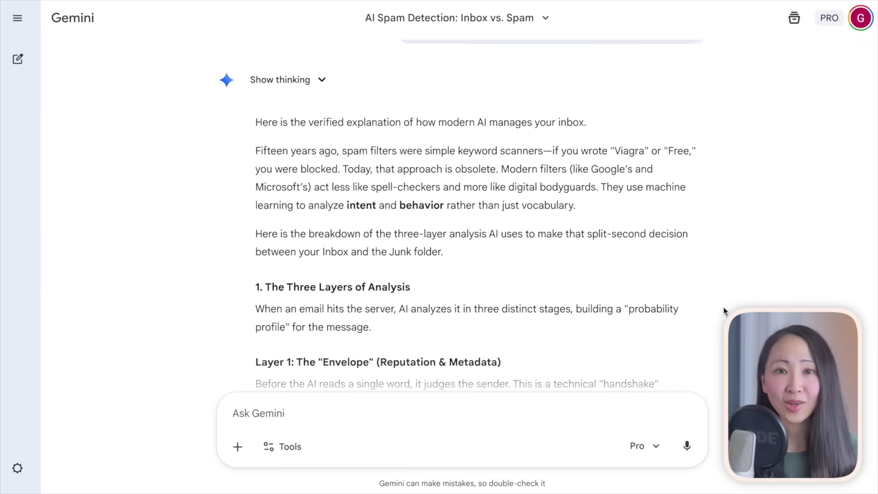
{"action": "scroll", "coordinate": [724, 311], "scroll_direction": "down", "scroll_amount": 5}
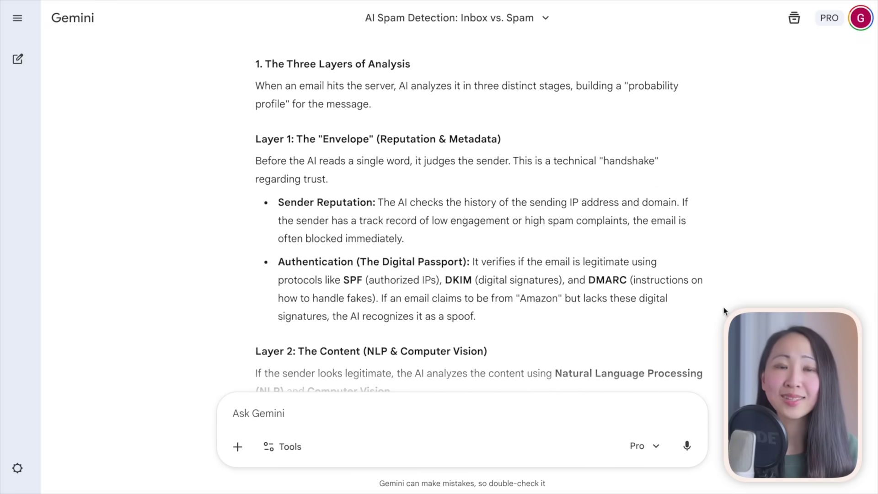
{"action": "scroll", "coordinate": [724, 311], "scroll_direction": "down", "scroll_amount": 4}
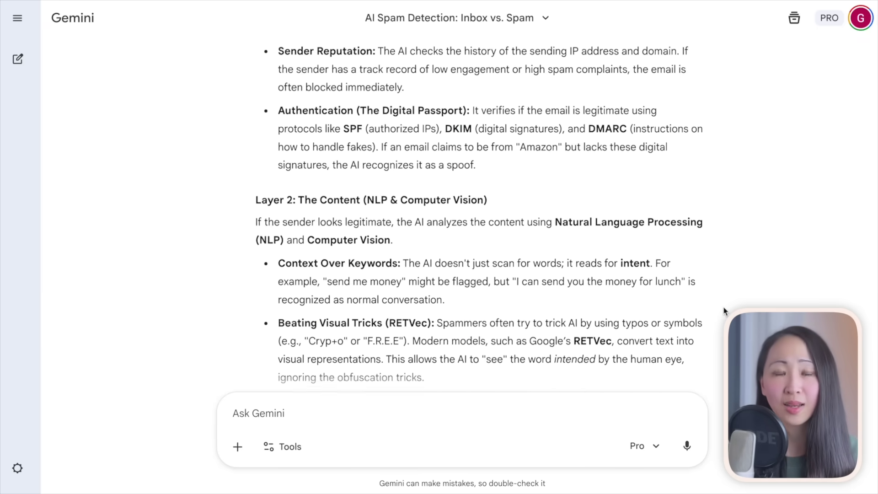
{"action": "scroll", "coordinate": [724, 311], "scroll_direction": "down", "scroll_amount": 13}
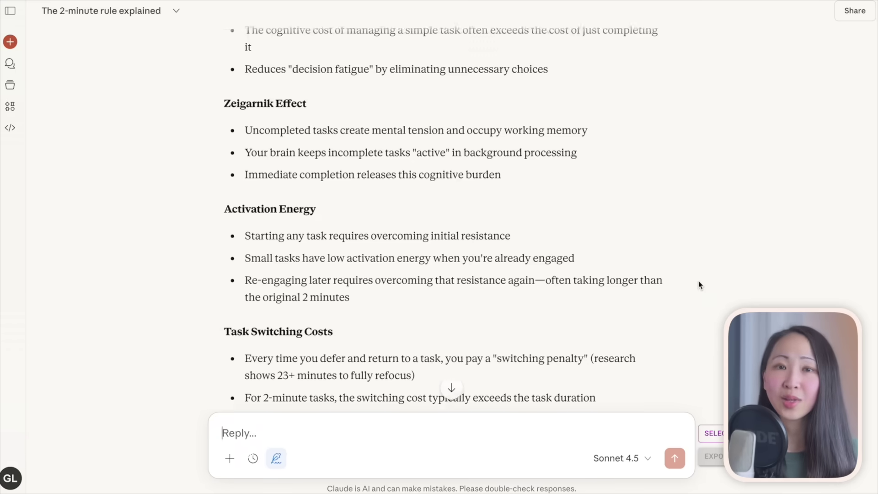
Copy Claude's 2-minute rule answer and start a Gemini prompt with '//' and a new line.
{"action": "left_click", "coordinate": [229, 342]}
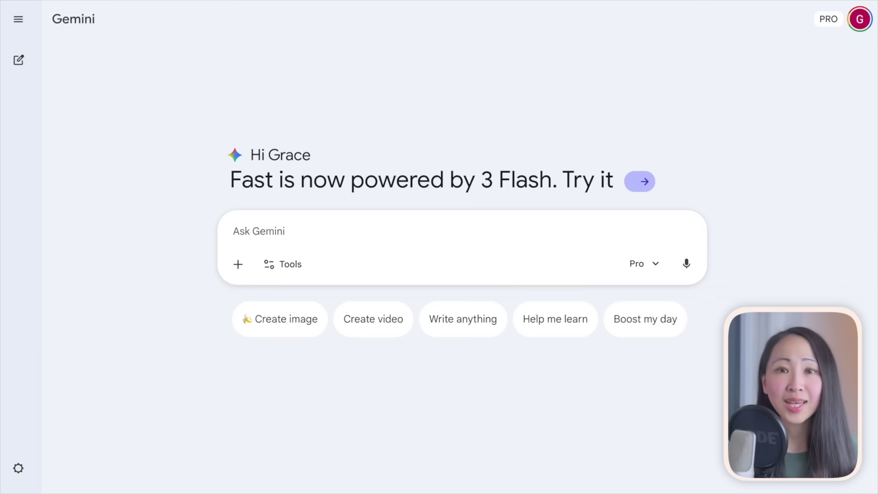
{"action": "type", "text": "//"}
{"action": "key", "text": "shift+Return"}
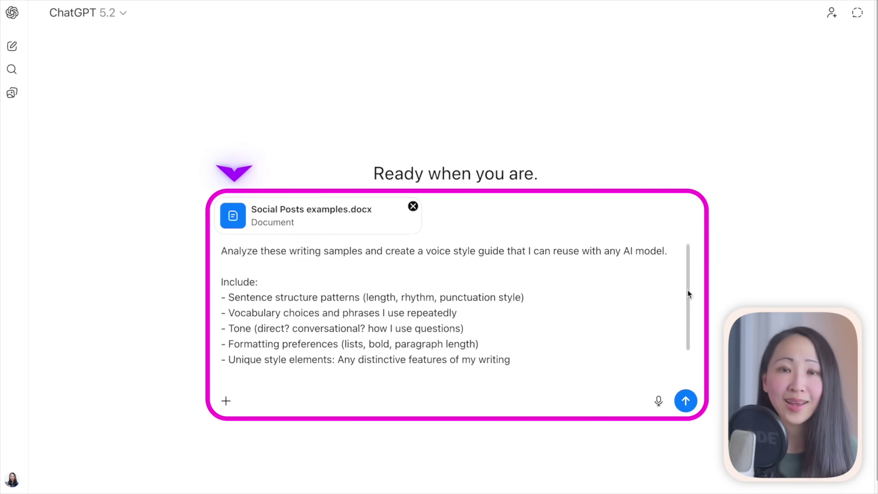
Send the voice style guide request with Social Posts examples.docx and download the Word guide.
{"action": "left_click_drag", "start_coordinate": [688, 290], "coordinate": [690, 320]}
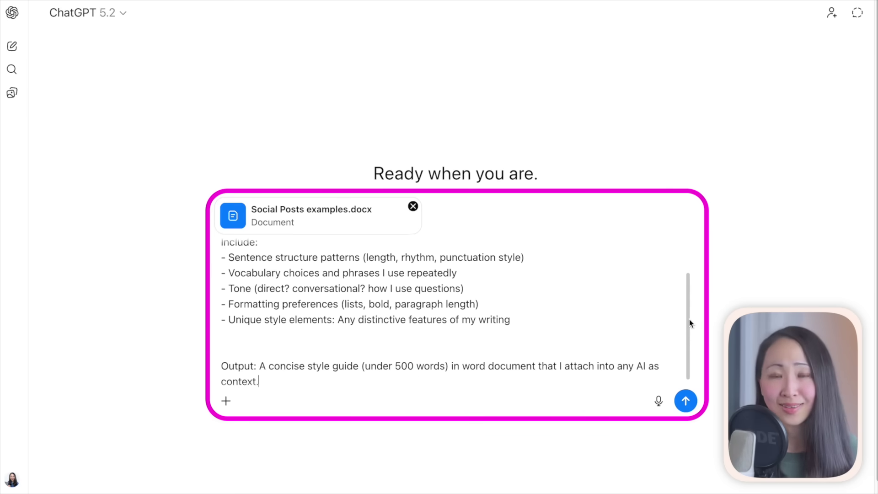
{"action": "left_click", "coordinate": [690, 403]}
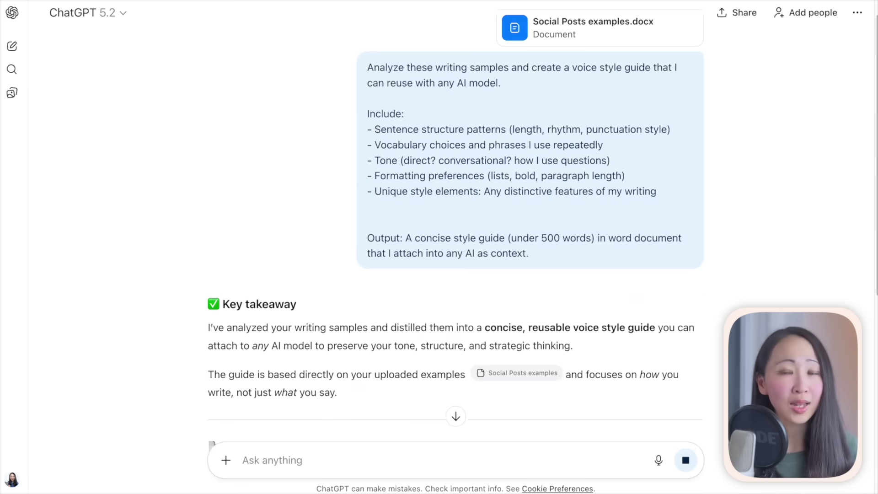
{"action": "scroll", "coordinate": [455, 229], "scroll_direction": "down", "scroll_amount": 6}
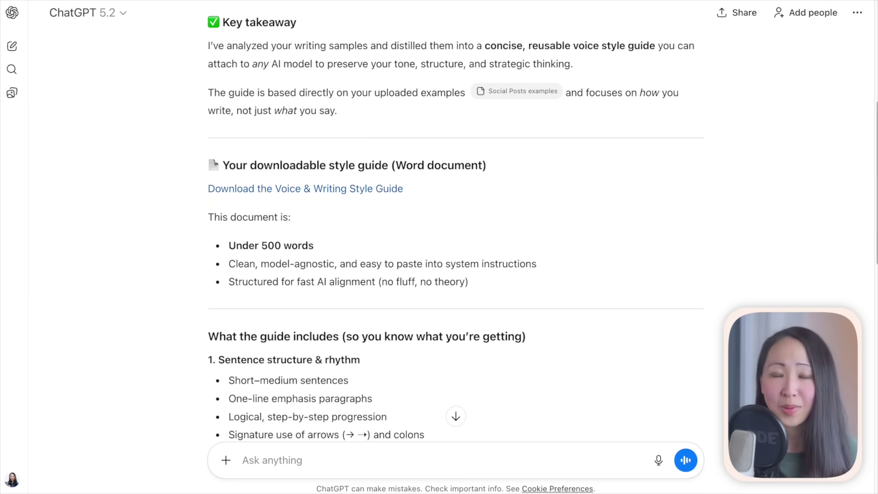
{"action": "left_click", "coordinate": [382, 194]}
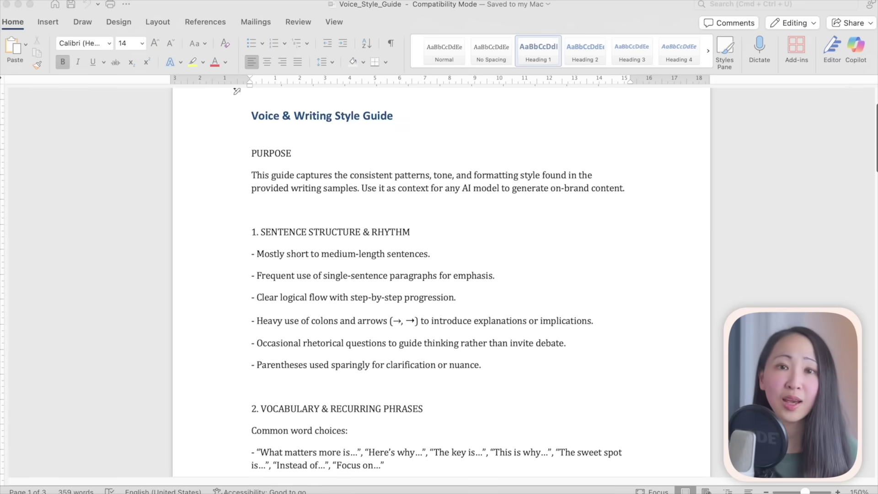
Scroll Voice_Style_Guide to the vocabulary section, then start dictating raw thoughts in ChatGPT.
{"action": "scroll", "coordinate": [237, 91], "scroll_direction": "down", "scroll_amount": 15}
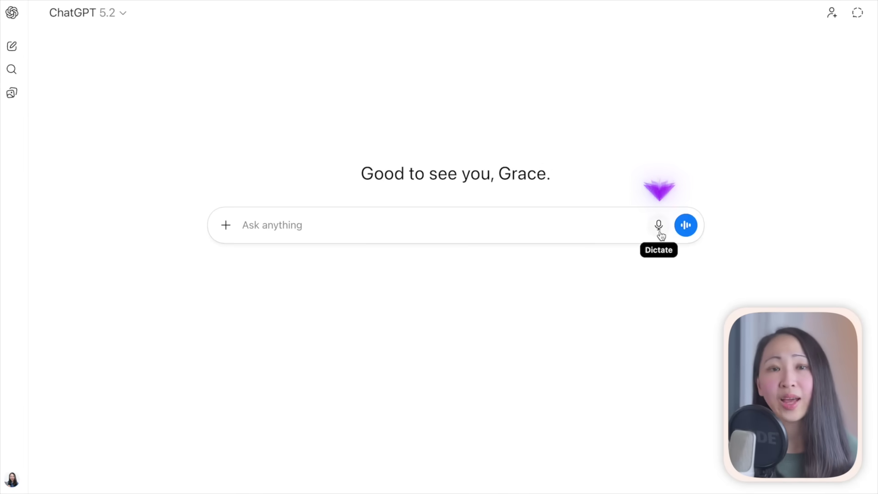
{"action": "left_click", "coordinate": [659, 230]}
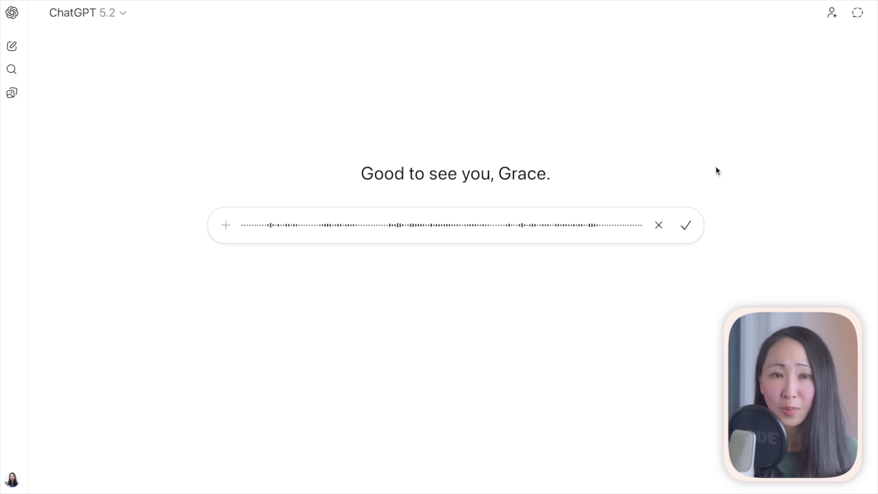
Transcribe the dictated thoughts, attach Voice_Style_Guide.docx, and add a blank line above them.
{"action": "left_click", "coordinate": [685, 225]}
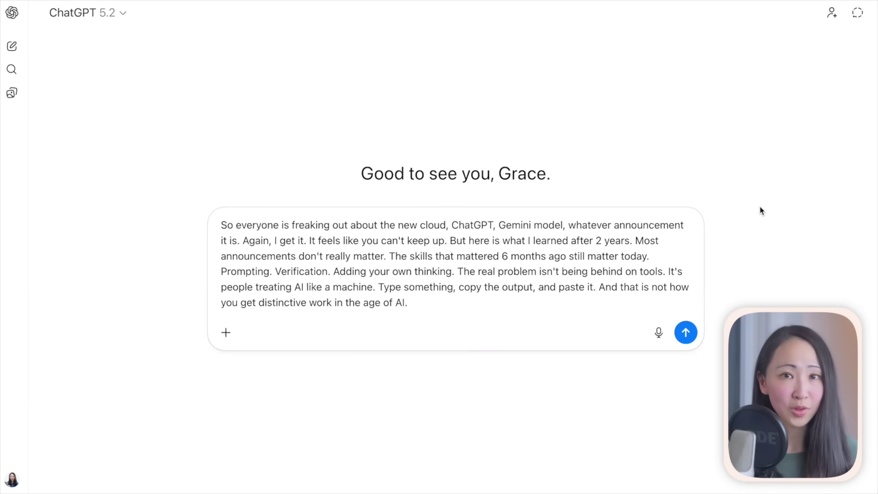
{"action": "left_click_drag", "start_coordinate": [761, 211], "coordinate": [481, 324]}
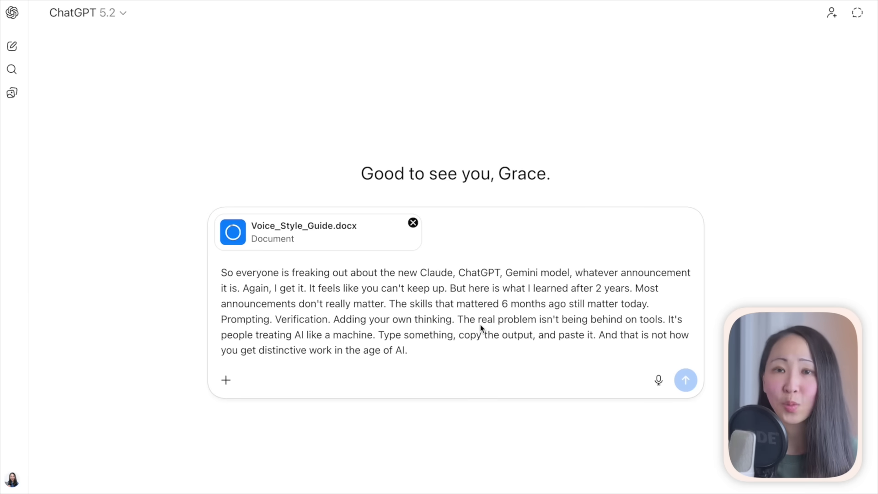
{"action": "left_click", "coordinate": [221, 273]}
{"action": "key", "text": "Return"}
Paste the 200-word social post instructions above a '//' separator and send the request.
{"action": "type", "text": "//"}
{"action": "key", "text": "Up"}
{"action": "key", "text": "ctrl+v"}
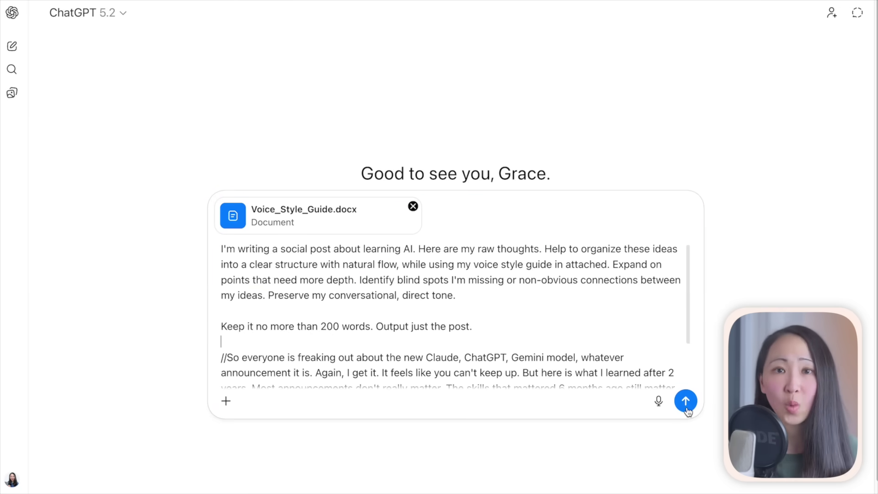
{"action": "key", "text": "Return"}
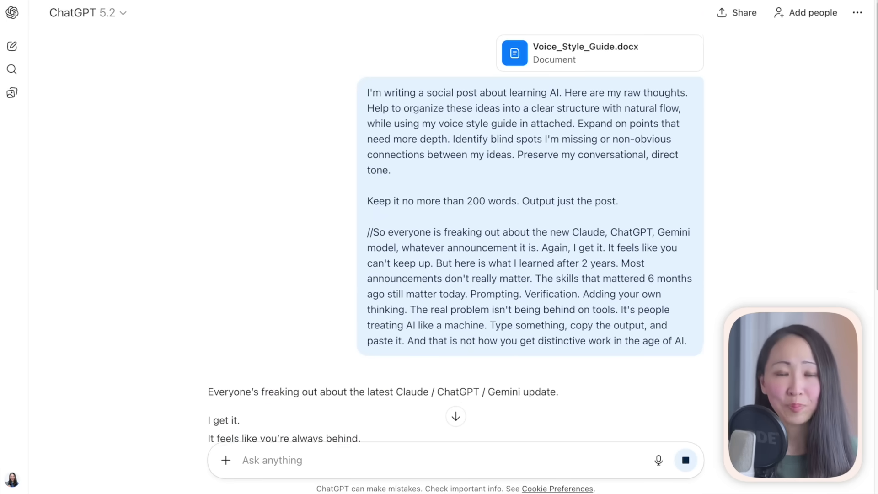